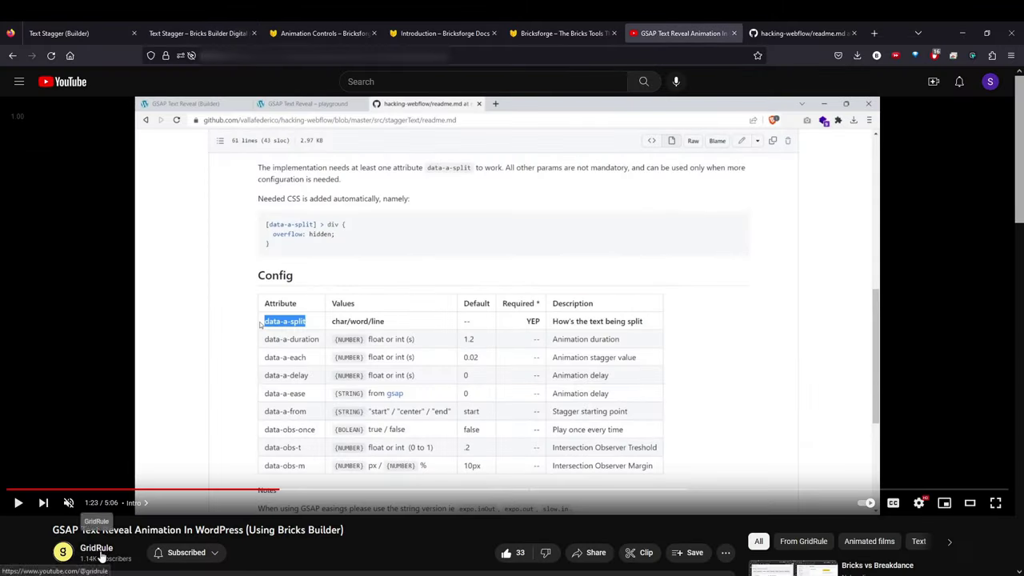
# - Play the GSAP text reveal tutorial video and look over its description with the script link
pyautogui.click(402, 368)
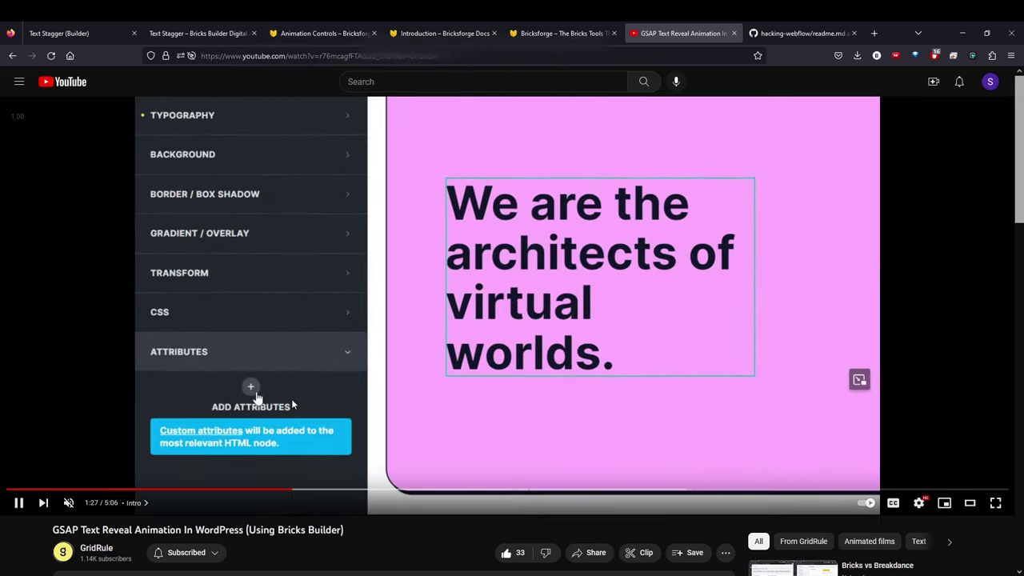
pyautogui.scroll(-2, 292, 390)
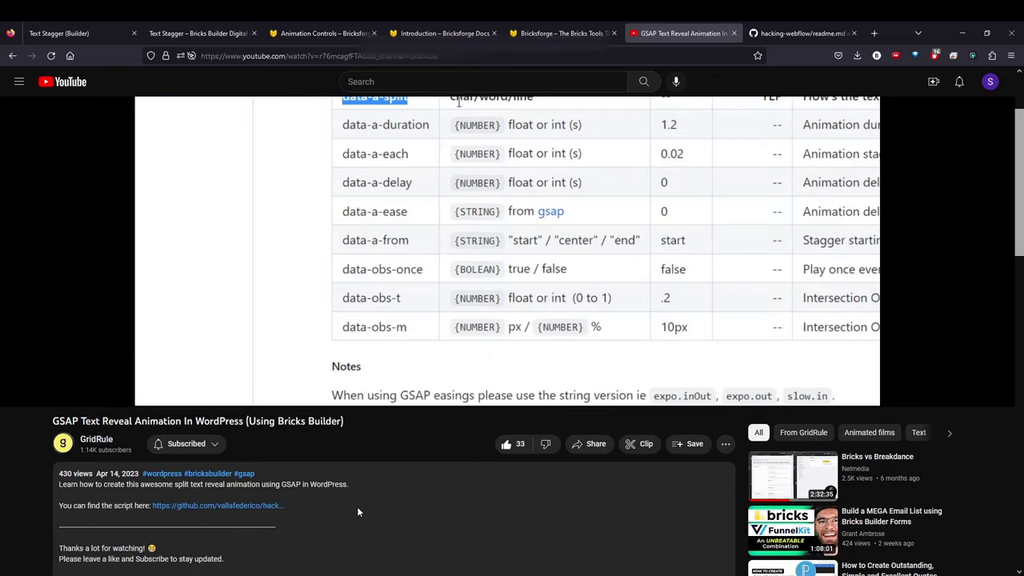
pyautogui.scroll(2, 358, 506)
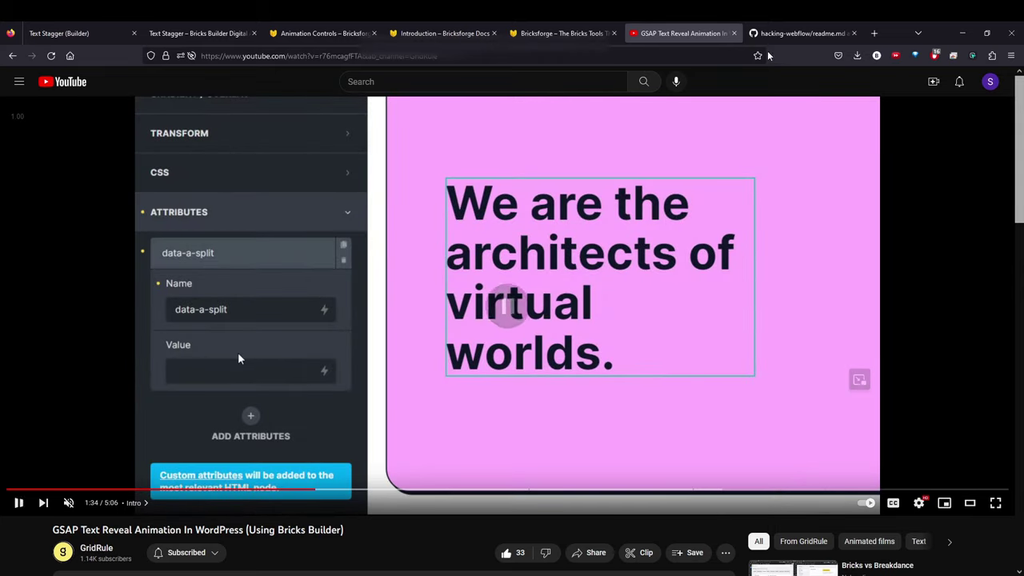
# - Open the Stagger Text readme on GitHub and examine its script snippet and the data-a-split entry in the Config table
pyautogui.click(800, 33)
pyautogui.scroll(4, 357, 365)
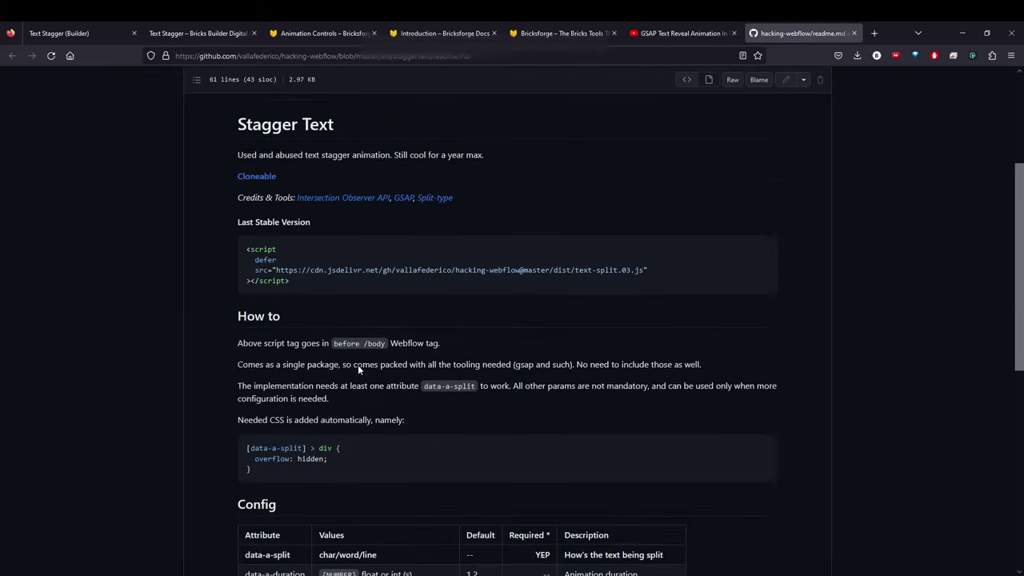
pyautogui.moveTo(295, 320); pyautogui.dragTo(242, 290)
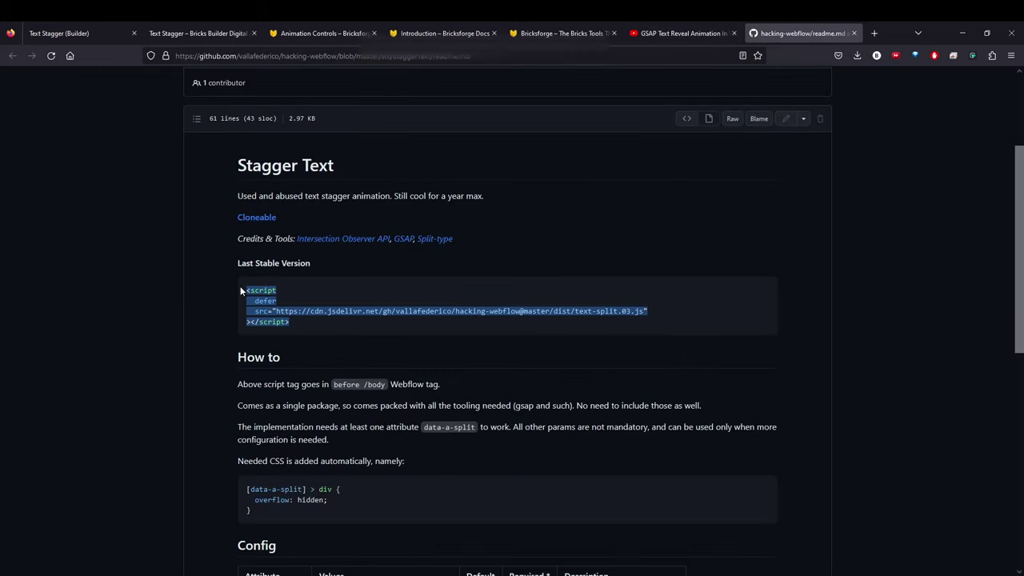
pyautogui.scroll(-3, 392, 372)
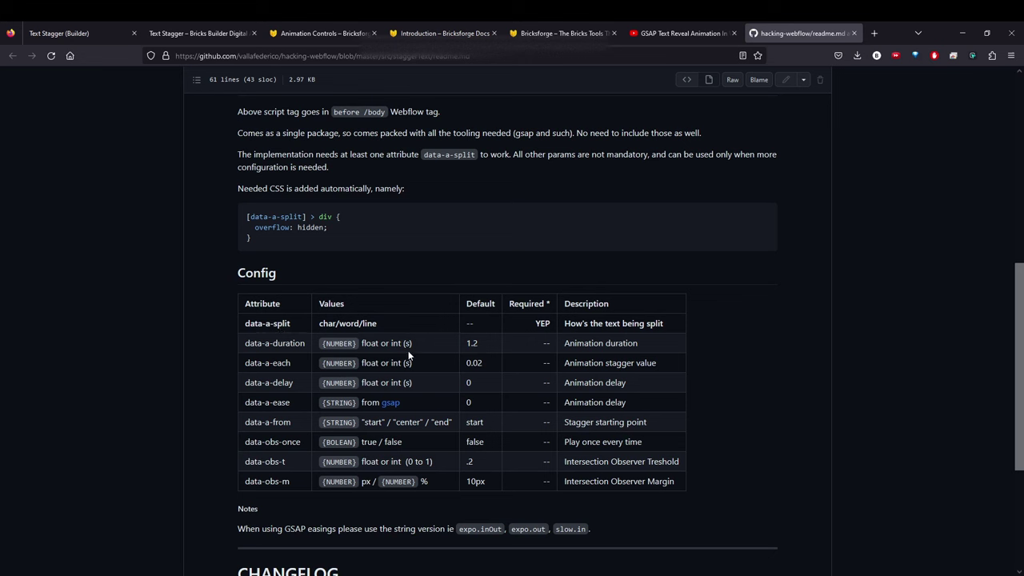
pyautogui.moveTo(269, 320); pyautogui.dragTo(336, 322)
pyautogui.click(346, 323)
pyautogui.doubleClick(371, 323)
# - Return to the GSAP text reveal video and read the viewer comment about using Bricksforge for animations
pyautogui.click(649, 34)
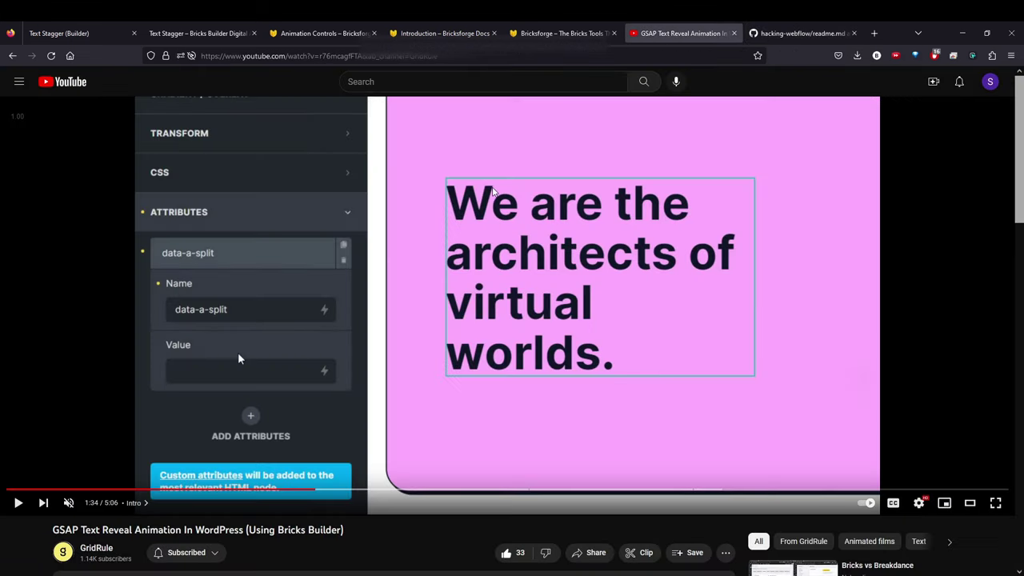
pyautogui.scroll(-6, 376, 270)
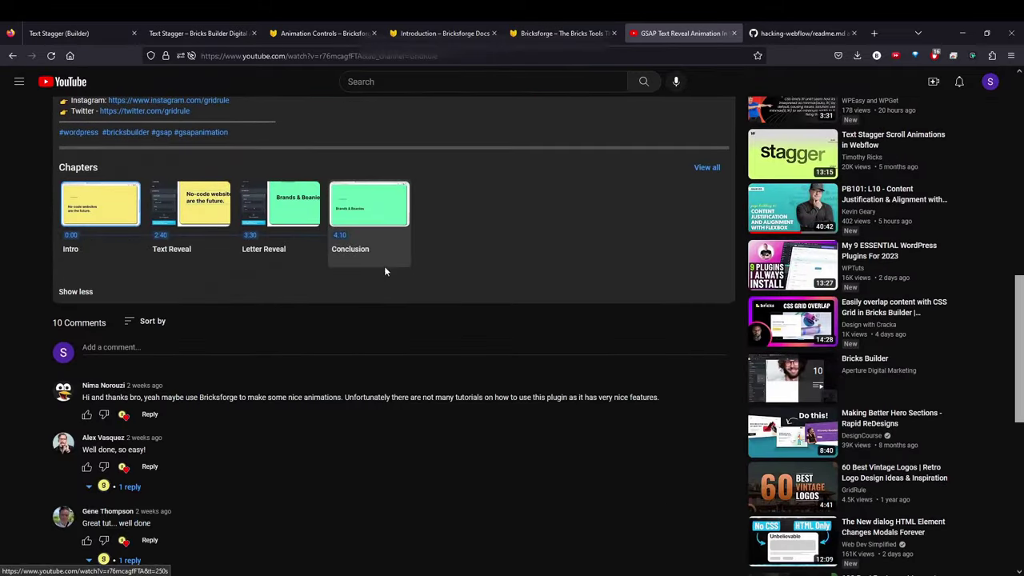
pyautogui.moveTo(203, 396); pyautogui.dragTo(329, 381)
pyautogui.scroll(-3, 335, 408)
pyautogui.click(366, 372)
pyautogui.scroll(10, 430, 343)
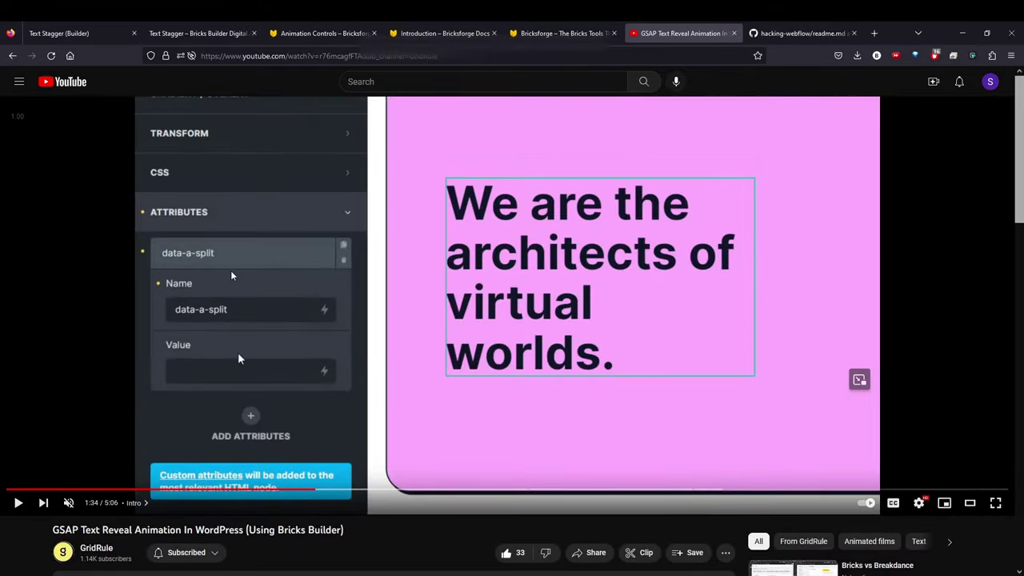
# - Switch to the Text Stagger preview page and scroll through its text animations
pyautogui.click(56, 35)
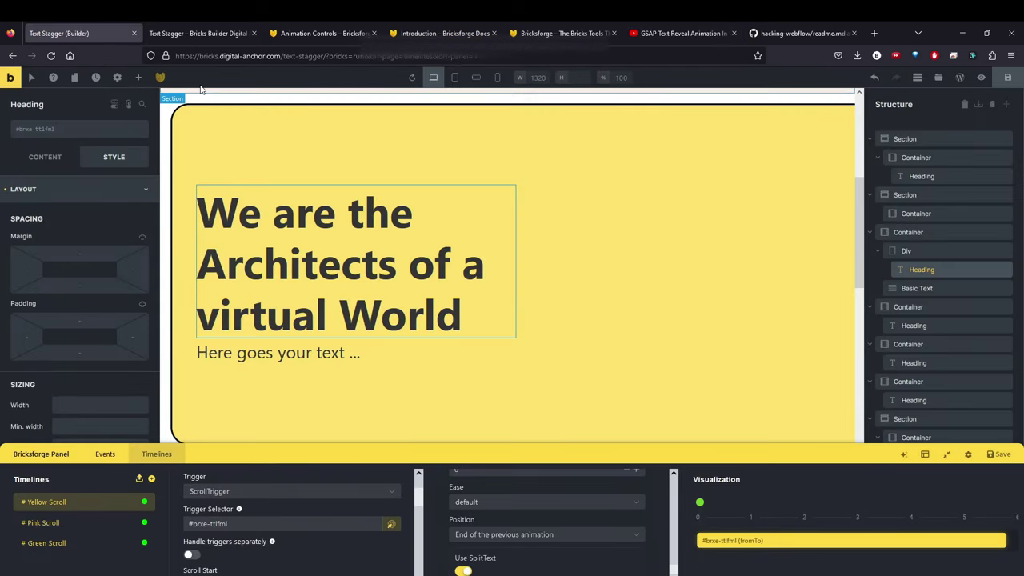
pyautogui.hotkey('ctrl', 'Tab')
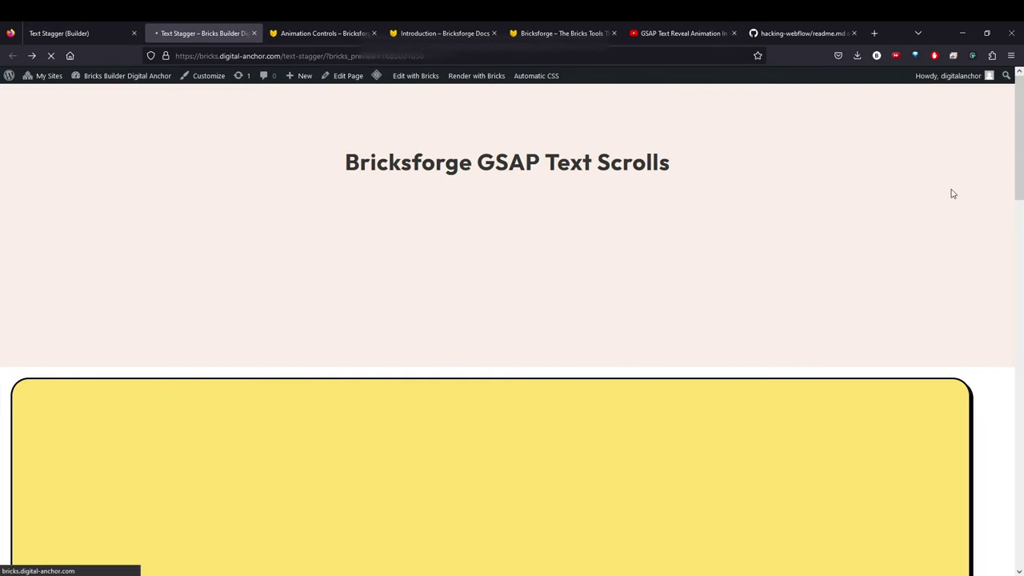
pyautogui.moveTo(1020, 102); pyautogui.dragTo(938, 118)
# - Return to the Text Stagger builder and enlarge the Bricksforge panel to show more timeline settings
pyautogui.click(81, 32)
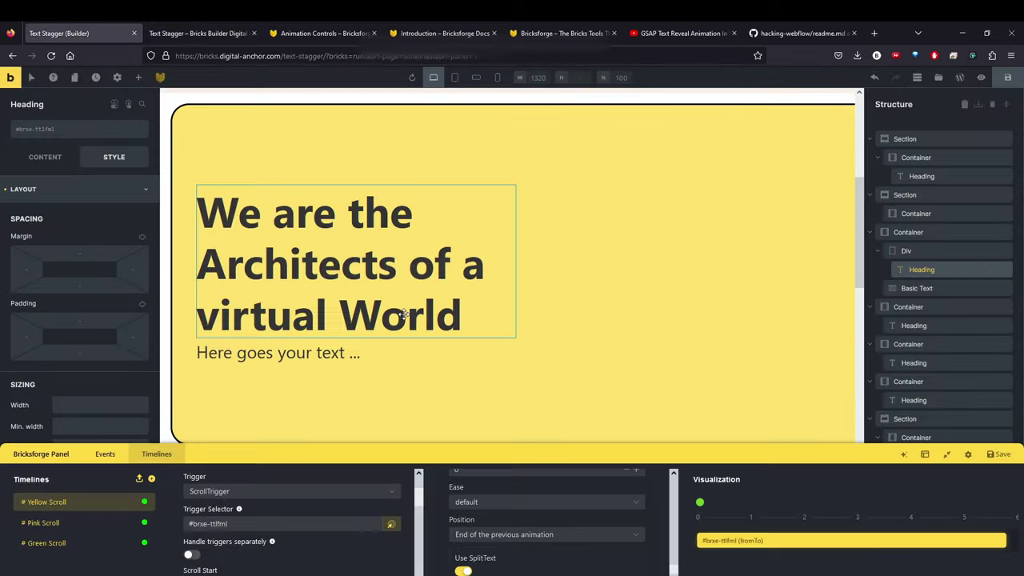
pyautogui.moveTo(628, 445); pyautogui.dragTo(535, 319)
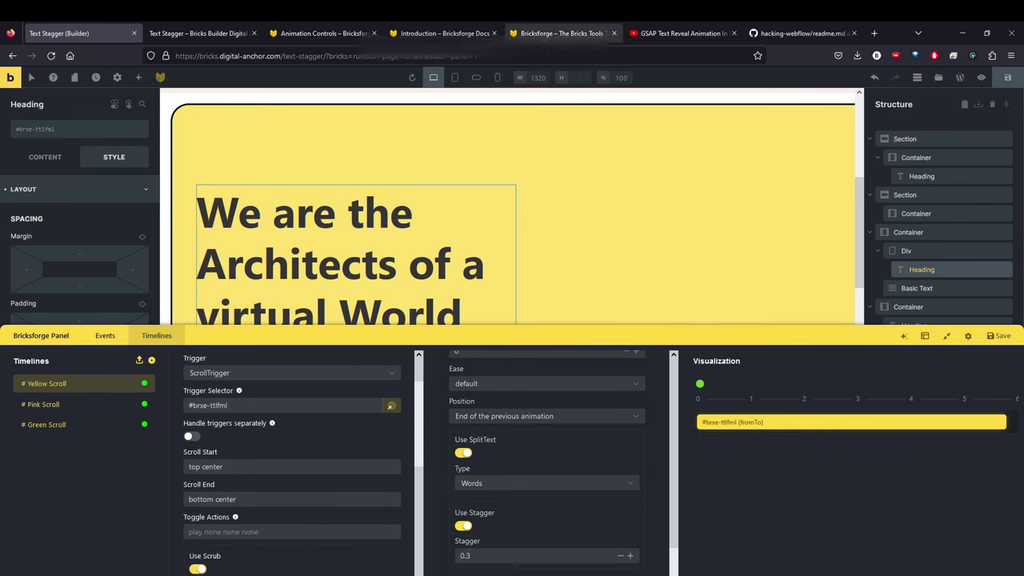
# - View the Bricksforge website, then open the Bricksforge Panel page in the Bricksforge documentation
pyautogui.click(546, 34)
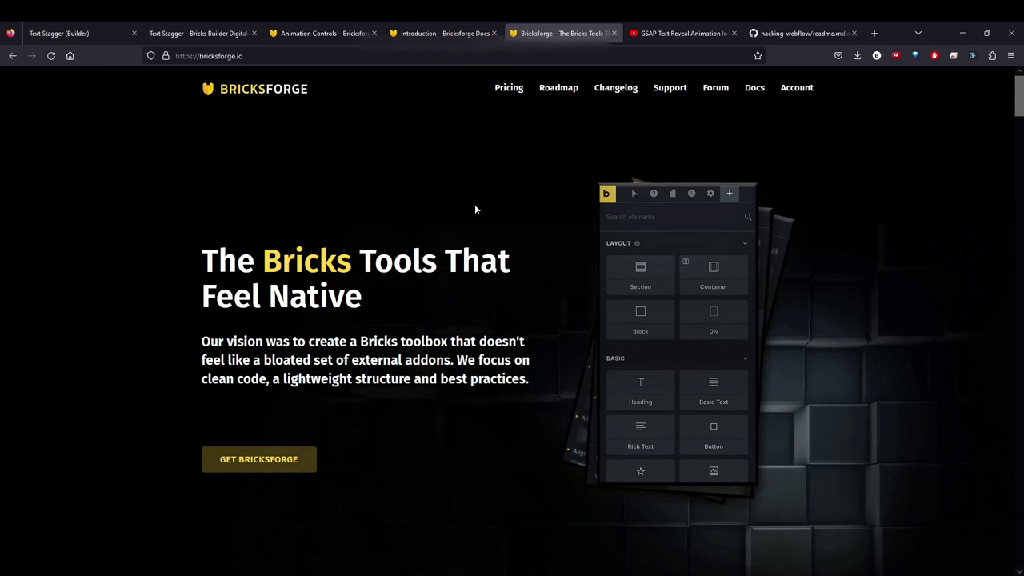
pyautogui.click(430, 35)
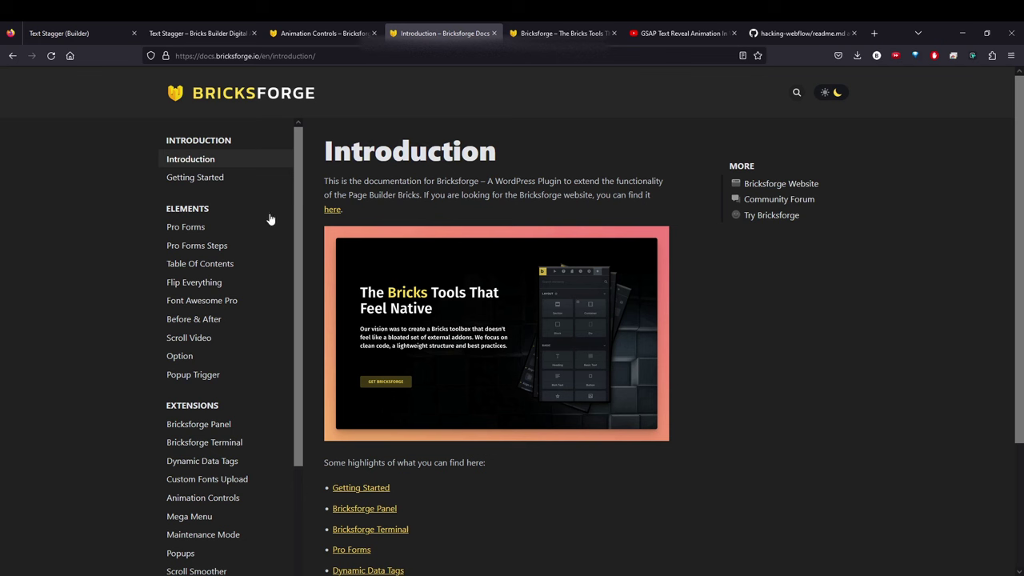
pyautogui.scroll(-3, 297, 246)
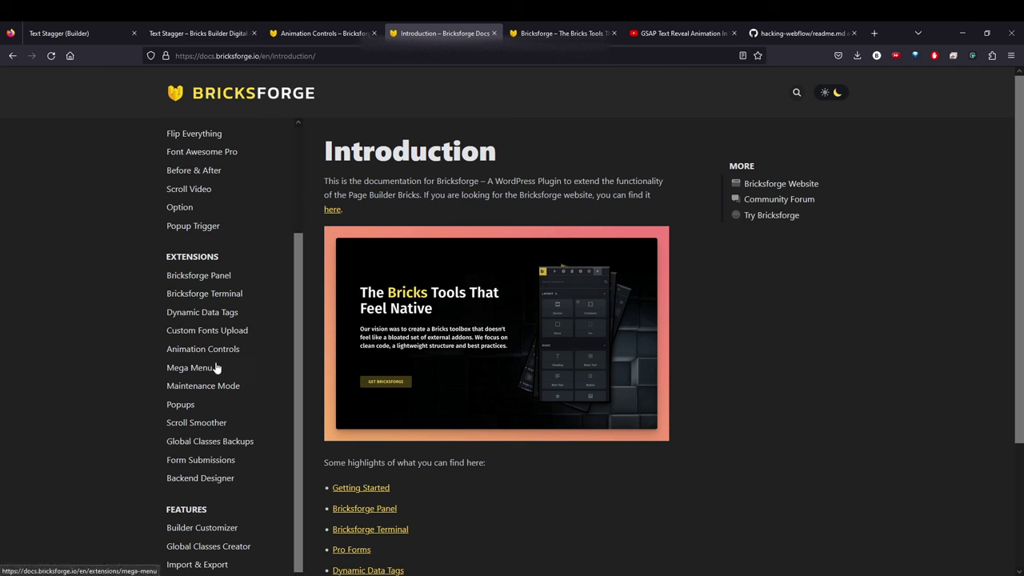
pyautogui.scroll(-2, 215, 367)
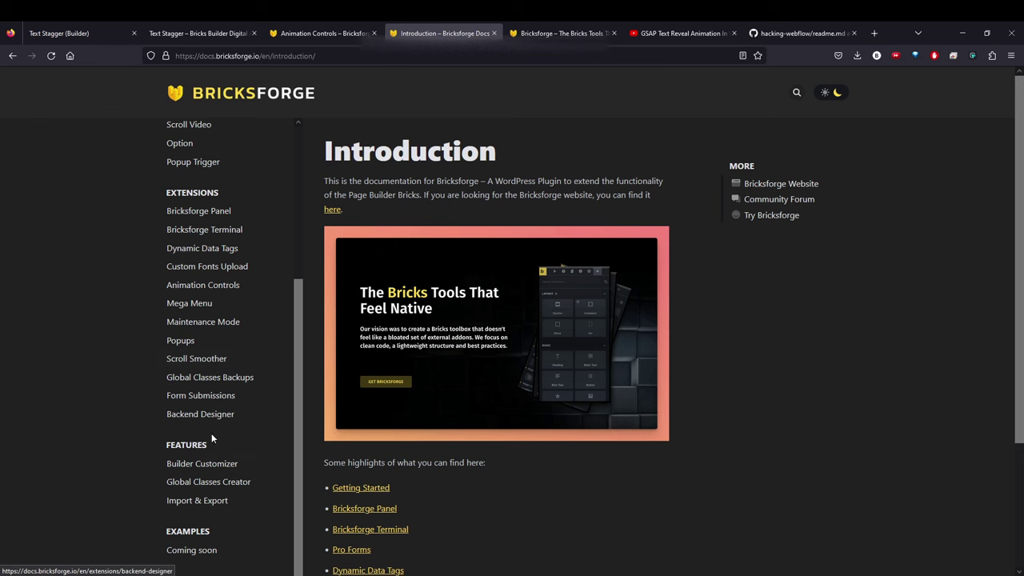
pyautogui.click(200, 211)
# - Examine the available event types and their descriptions on the Bricksforge Panel documentation page
pyautogui.scroll(-2, 760, 336)
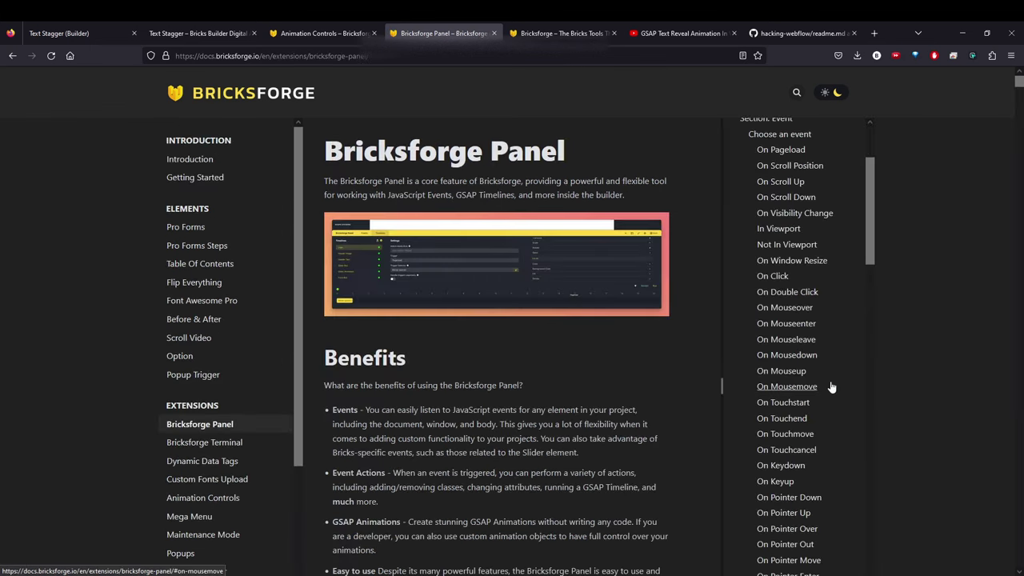
pyautogui.scroll(2, 788, 407)
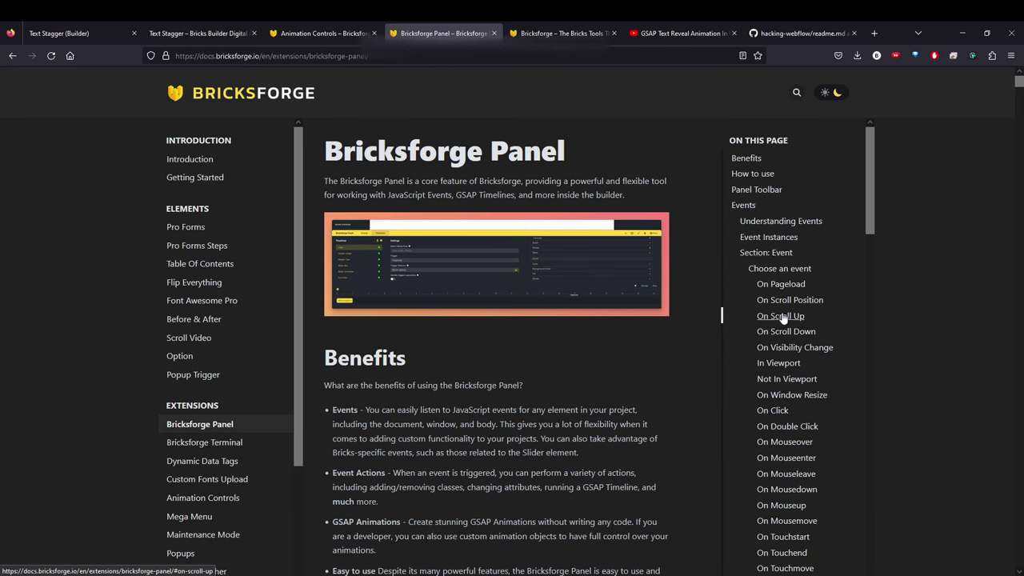
pyautogui.scroll(-3, 791, 344)
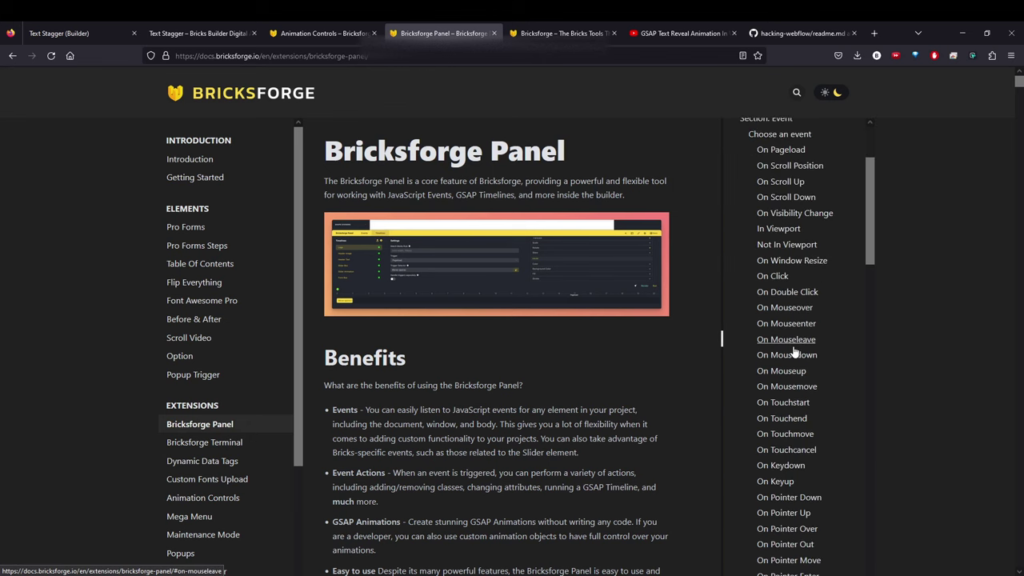
pyautogui.scroll(-1, 800, 328)
pyautogui.click(852, 304)
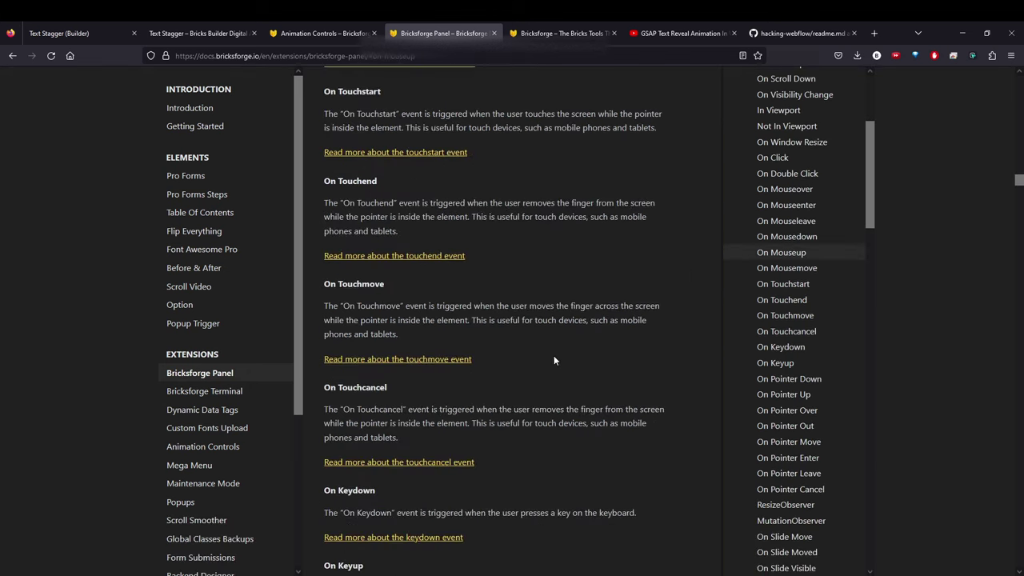
pyautogui.scroll(-3, 553, 357)
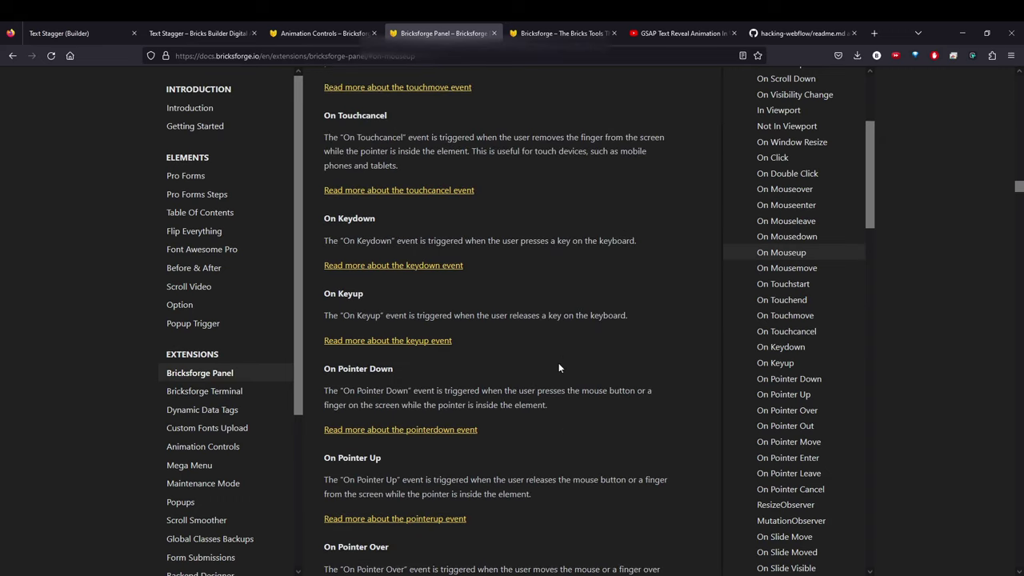
pyautogui.scroll(15, 552, 189)
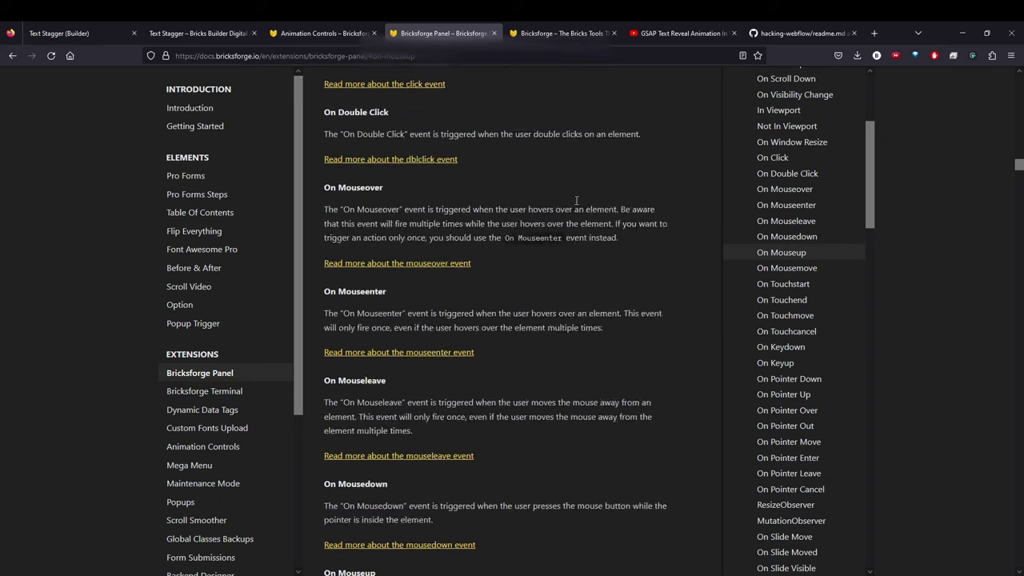
pyautogui.moveTo(1014, 152)
pyautogui.mouseDown()
pyautogui.moveTo(1016, 84)
pyautogui.moveTo(1015, 142)
pyautogui.mouseUp()
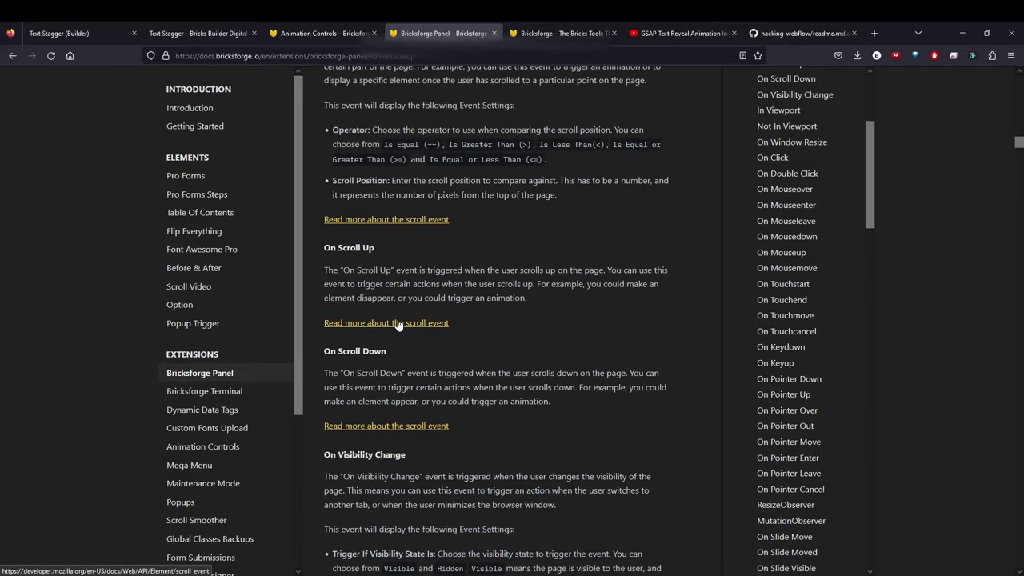
pyautogui.scroll(-3, 393, 413)
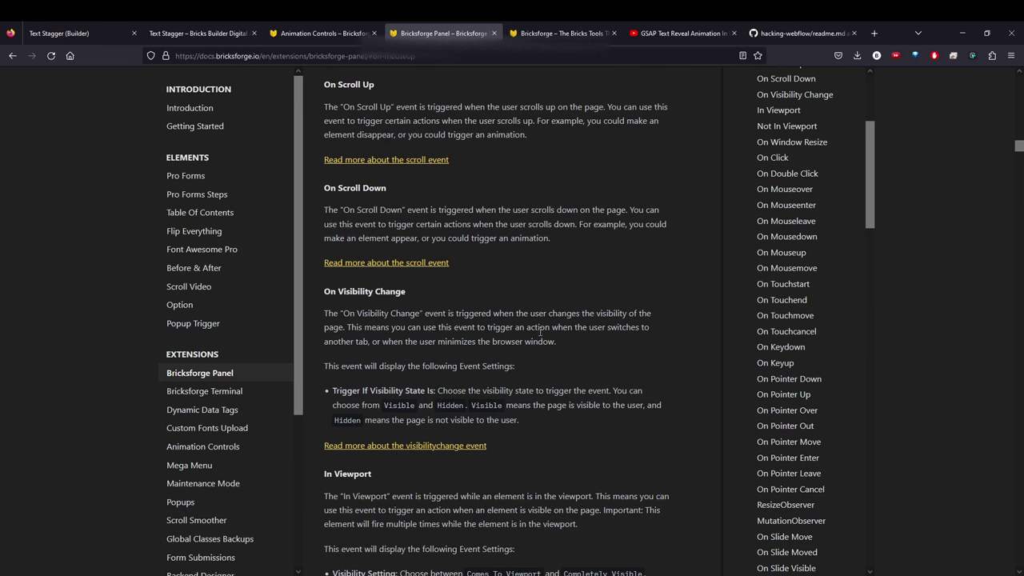
# - Return to the Text Stagger builder and adjust the Bricksforge panel's height so the yellow section's heading and timeline settings both show
pyautogui.click(88, 33)
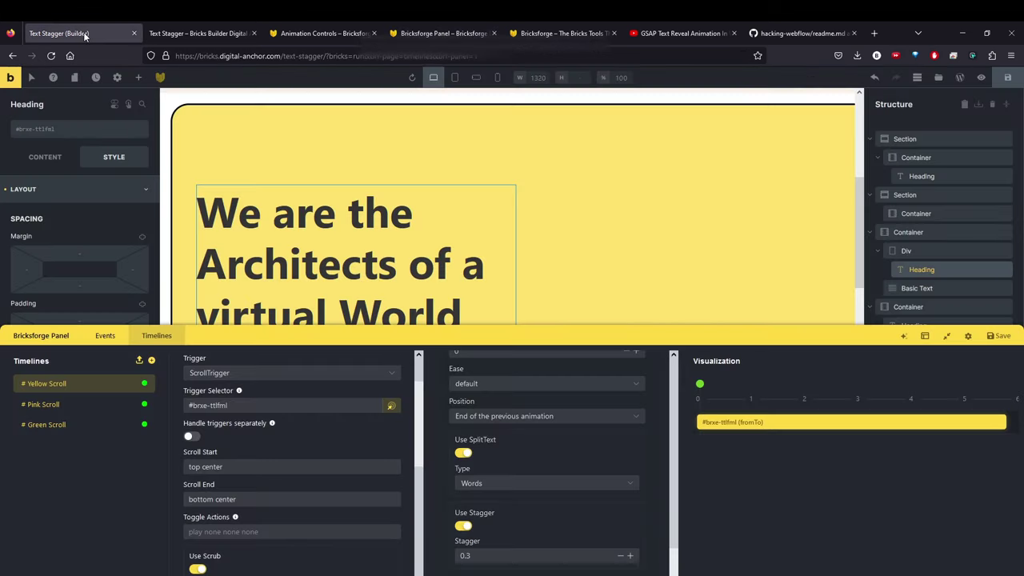
pyautogui.moveTo(655, 328); pyautogui.dragTo(650, 409)
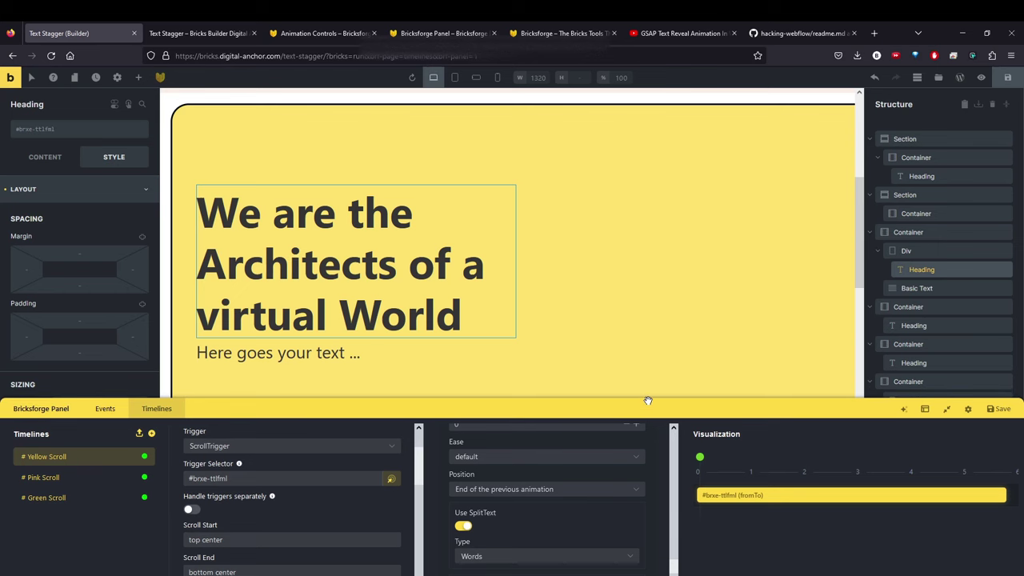
pyautogui.moveTo(329, 411); pyautogui.dragTo(334, 402)
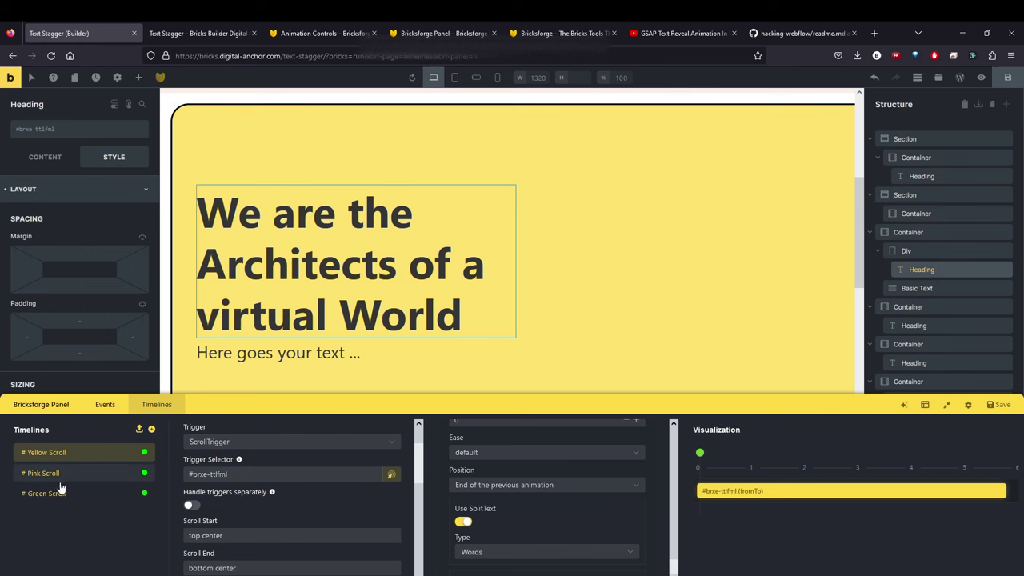
pyautogui.moveTo(297, 393); pyautogui.dragTo(298, 380)
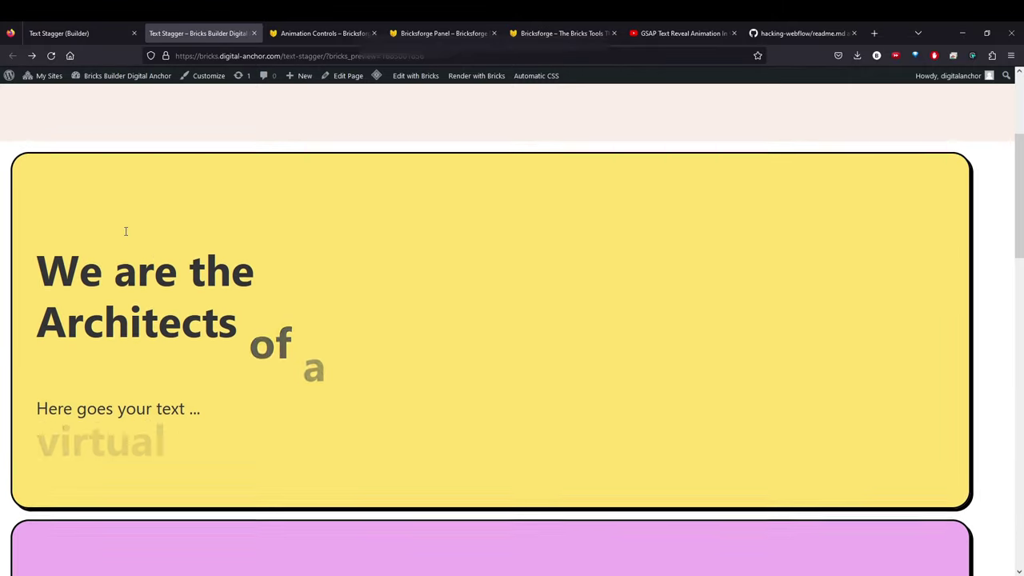
# - Switch to the Text Stagger preview page and scroll the yellow section to examine its word-by-word heading animation
pyautogui.scroll(-1, 126, 233)
pyautogui.scroll(-2, 126, 235)
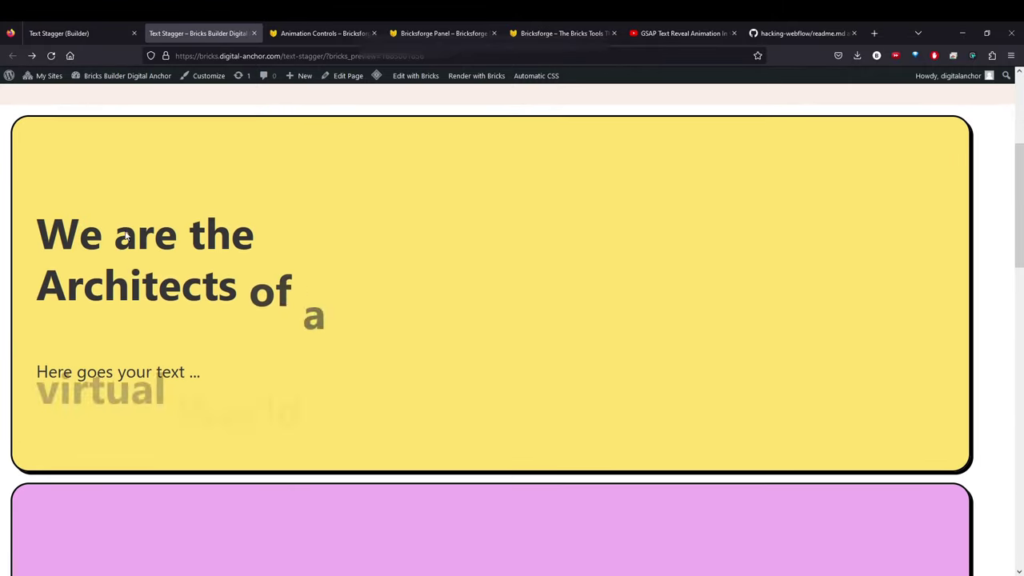
pyautogui.scroll(1, 104, 144)
# - In the Text Stagger builder, enlarge the Bricksforge panel and pick the yellow section's heading as the Yellow Scroll timeline's trigger selector
pyautogui.click(77, 38)
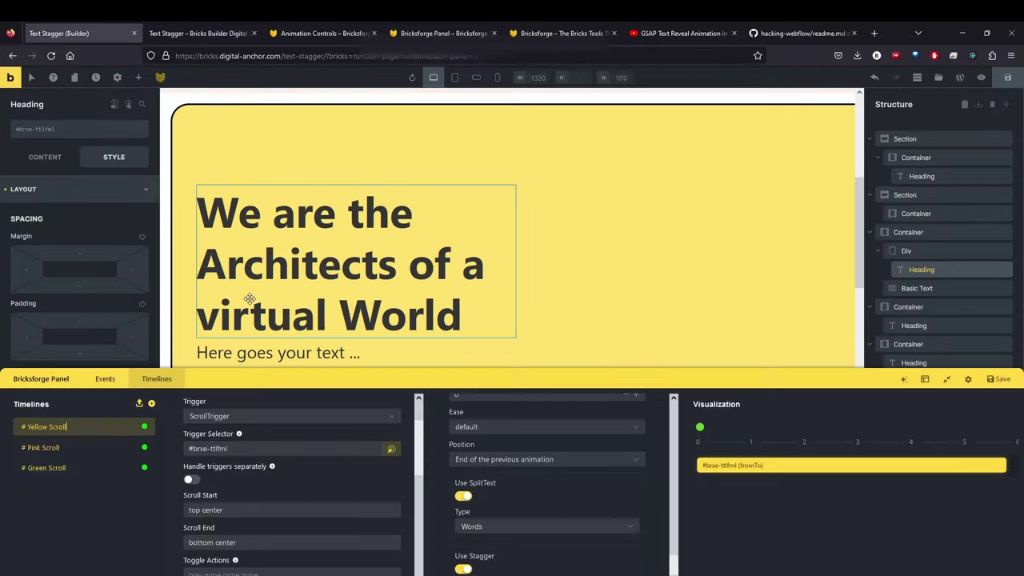
pyautogui.moveTo(348, 369)
pyautogui.mouseDown()
pyautogui.moveTo(354, 334)
pyautogui.moveTo(355, 351)
pyautogui.mouseUp()
pyautogui.scroll(-1, 313, 180)
pyautogui.scroll(1, 237, 394)
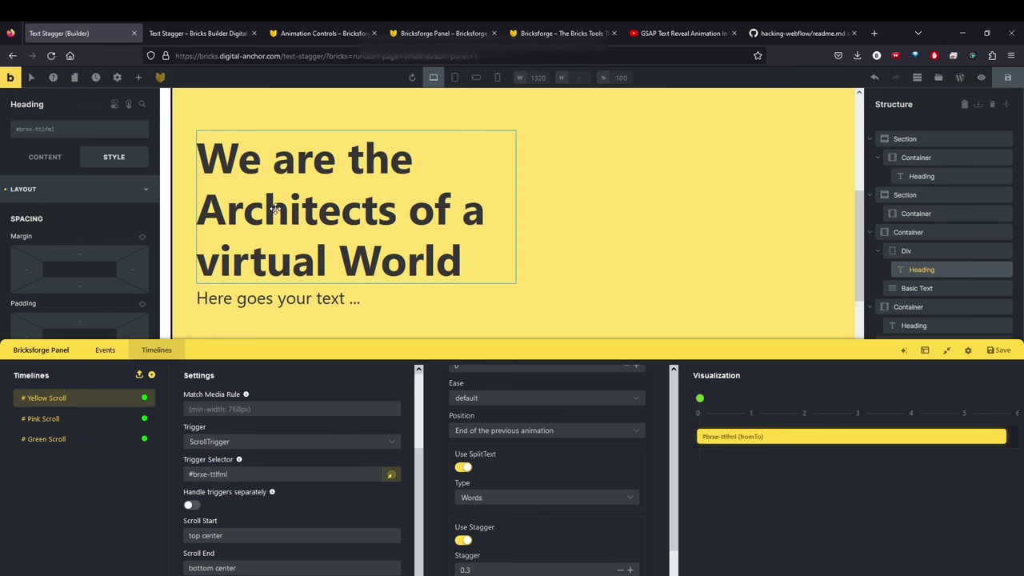
pyautogui.click(390, 474)
pyautogui.click(276, 152)
# - Review the Yellow Scroll animation's selector, method and From translate controls
pyautogui.scroll(15, 542, 456)
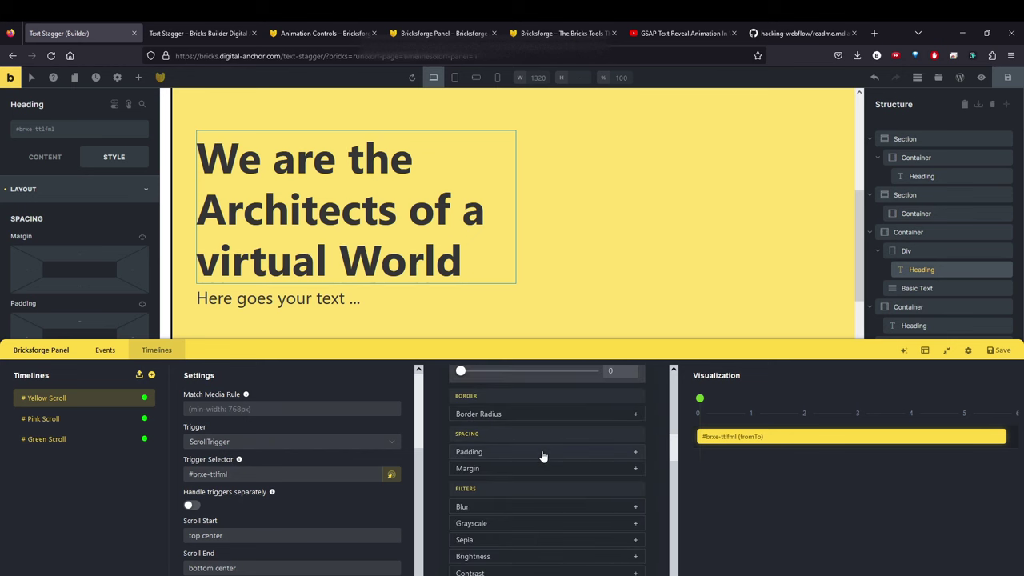
pyautogui.scroll(1, 542, 456)
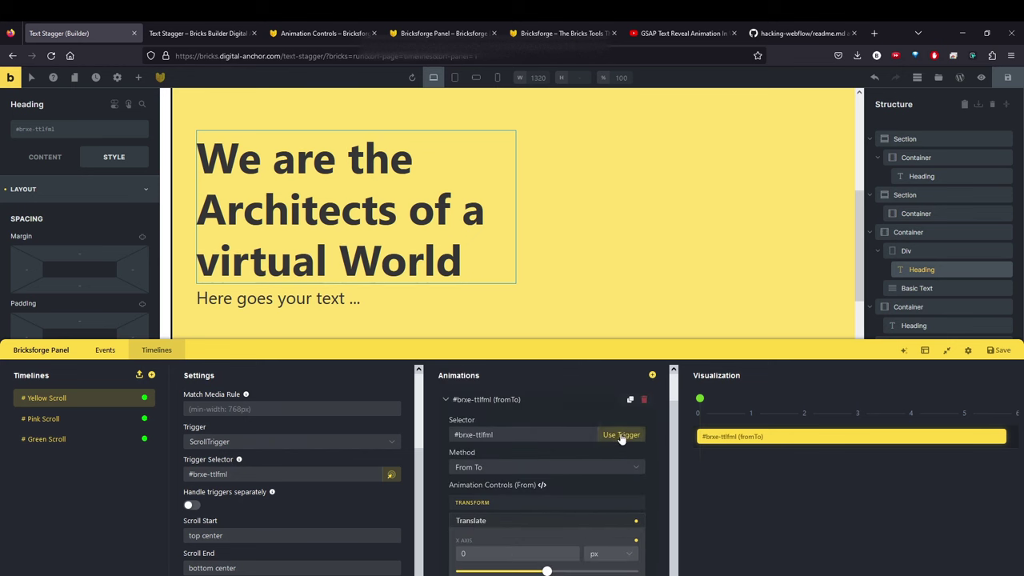
pyautogui.scroll(-1, 504, 410)
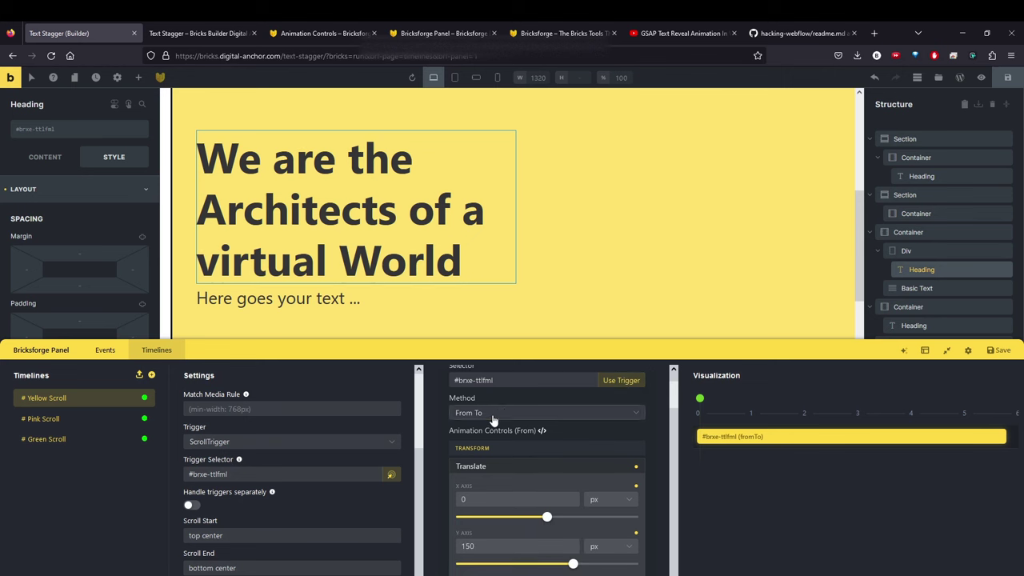
# - Check which Method options the Yellow Scroll animation offers, keeping From To
pyautogui.click(492, 415)
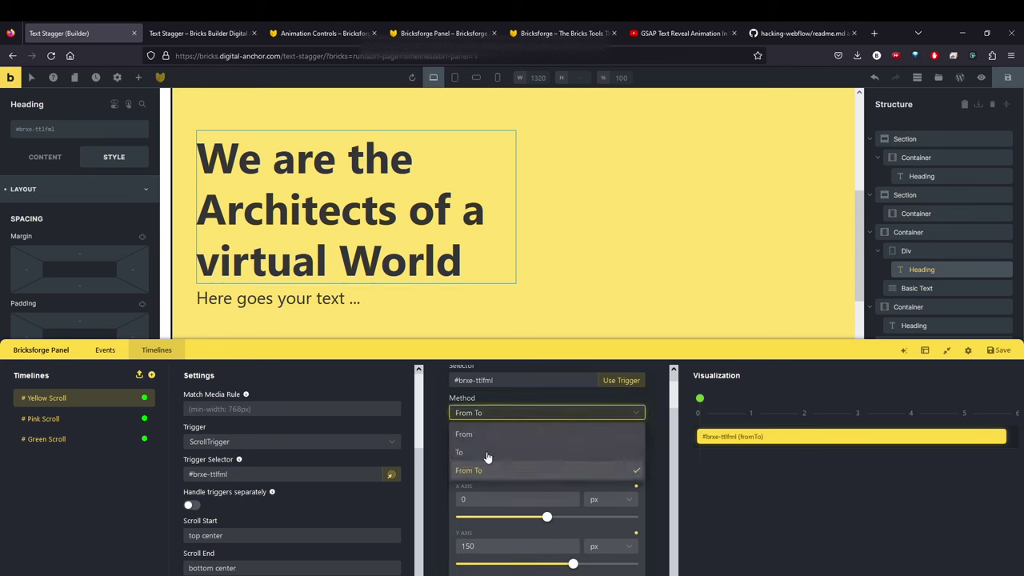
pyautogui.click(649, 445)
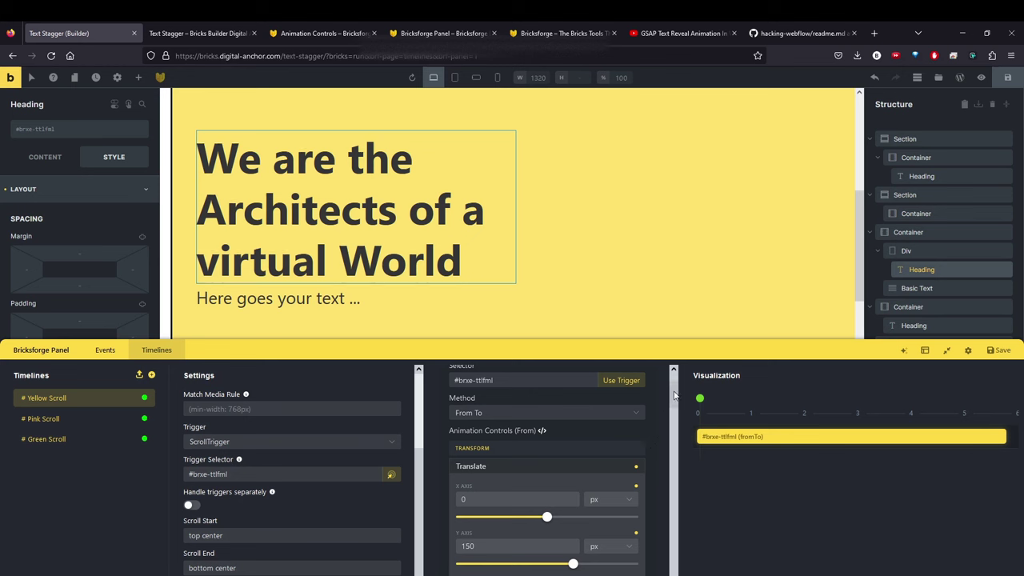
pyautogui.moveTo(674, 395); pyautogui.dragTo(675, 400)
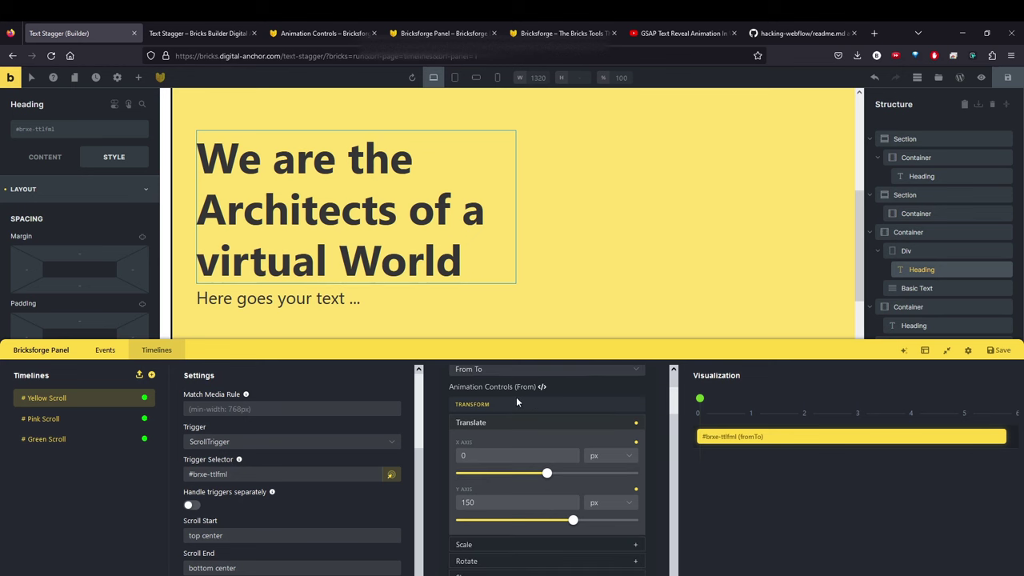
pyautogui.scroll(-1, 674, 409)
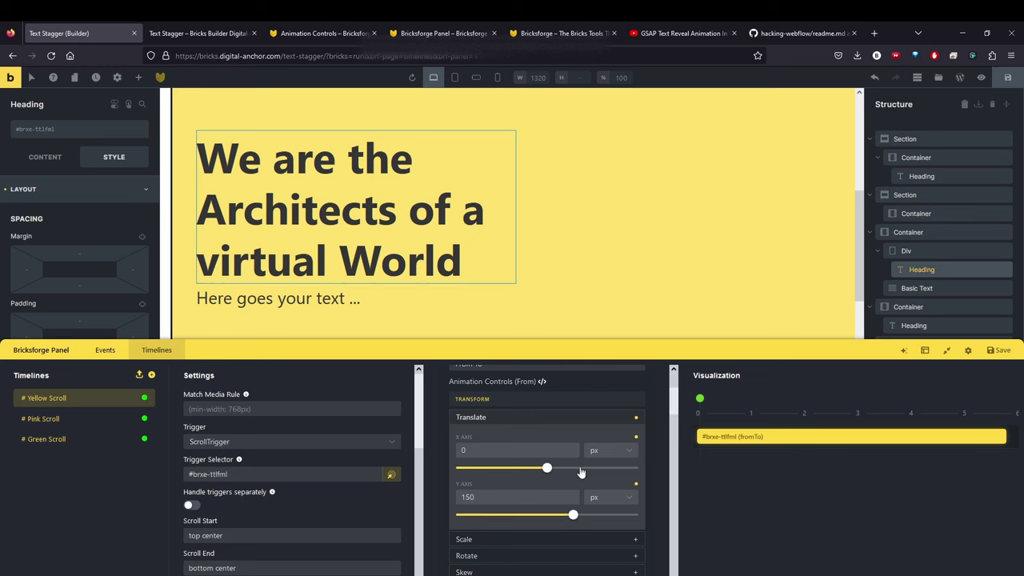
# - Compare the Translate controls in the Yellow Scroll animation's From and To sections
pyautogui.click(504, 419)
pyautogui.click(493, 419)
pyautogui.click(502, 418)
pyautogui.moveTo(673, 403); pyautogui.dragTo(677, 476)
pyautogui.click(519, 506)
pyautogui.click(636, 426)
pyautogui.click(716, 248)
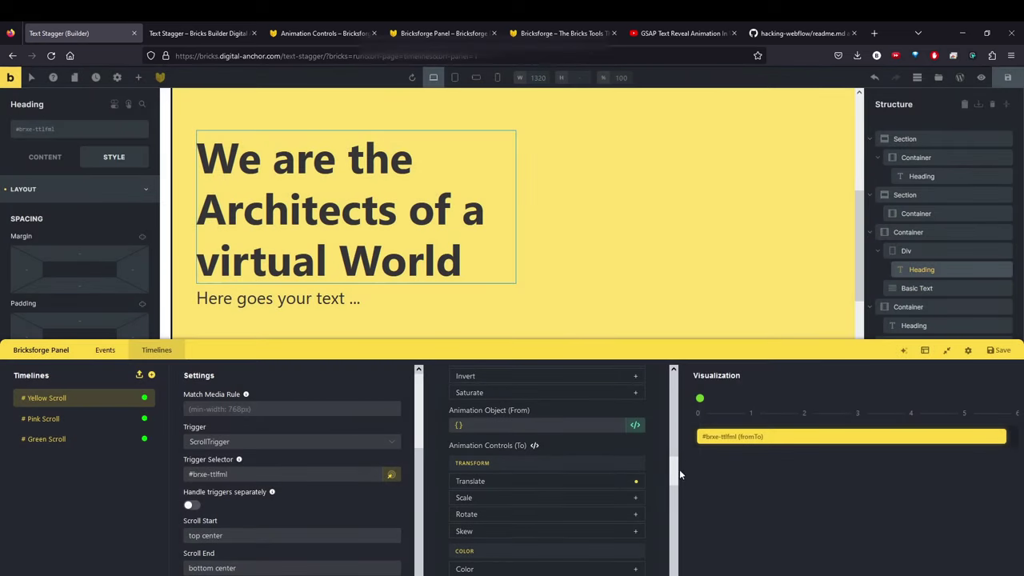
pyautogui.moveTo(677, 476); pyautogui.dragTo(676, 382)
pyautogui.click(628, 461)
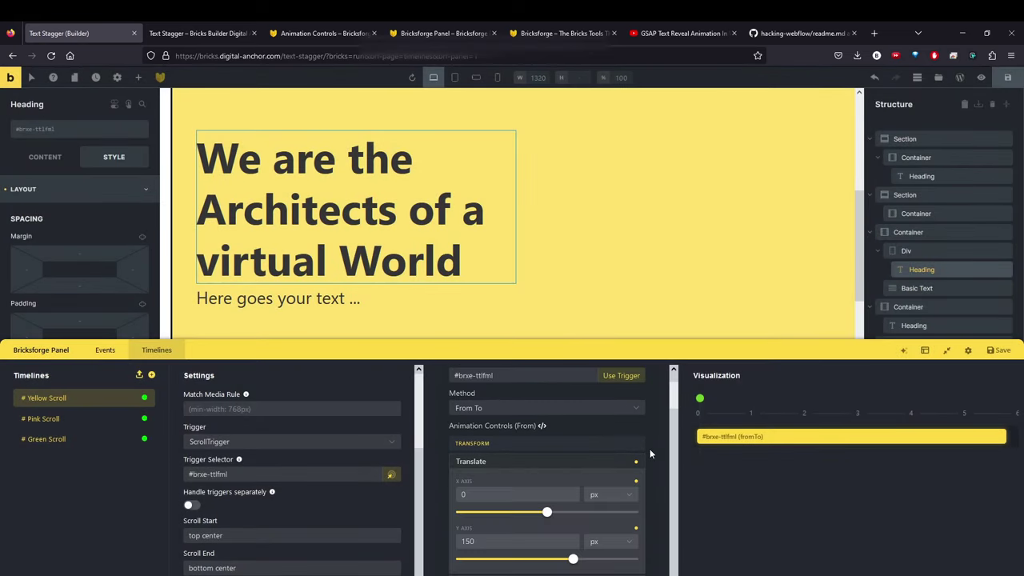
pyautogui.scroll(-1, 649, 448)
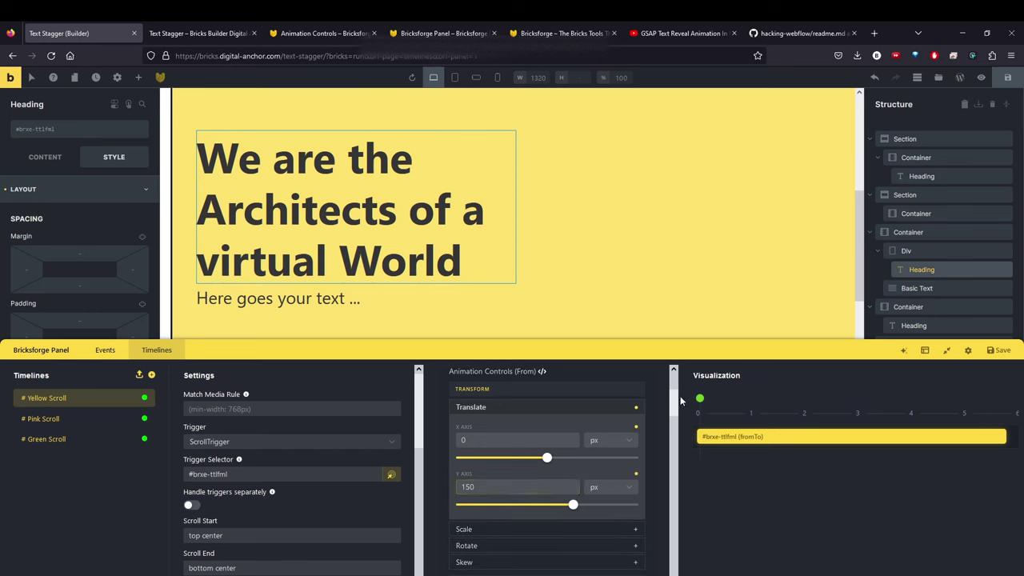
# - Set the Y axis translate in the Yellow Scroll animation's To controls to 1 px
pyautogui.moveTo(677, 402); pyautogui.dragTo(688, 480)
pyautogui.click(501, 439)
pyautogui.click(569, 518)
pyautogui.doubleClick(464, 518)
pyautogui.write('-1')
pyautogui.press('BackSpace')
pyautogui.press('BackSpace')
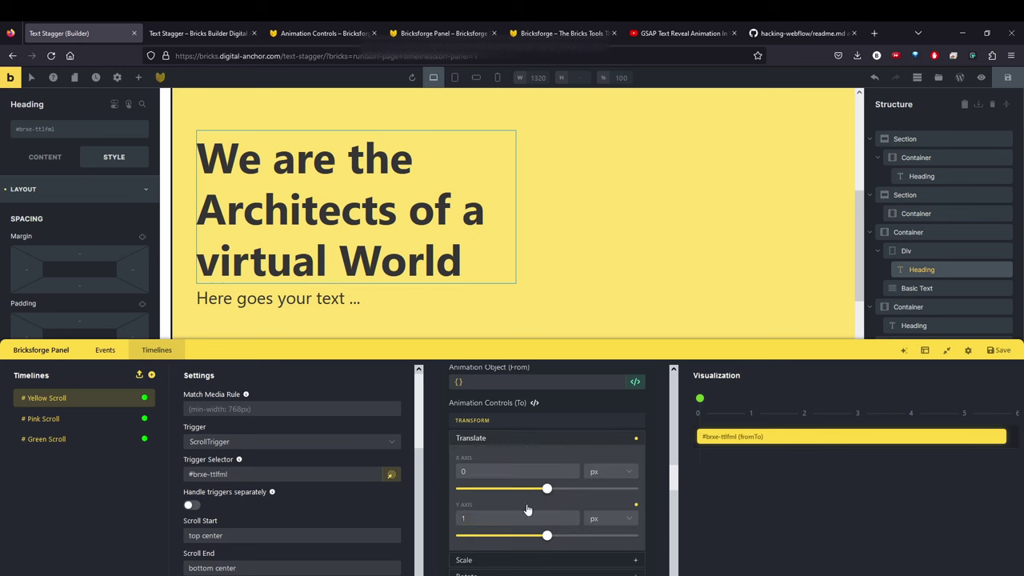
pyautogui.write('1')
# - Examine the Opacity setting in the Yellow Scroll animation's From controls and expand the matching one in its To controls
pyautogui.click(670, 487)
pyautogui.moveTo(674, 483)
pyautogui.mouseDown()
pyautogui.moveTo(676, 493)
pyautogui.moveTo(674, 435)
pyautogui.mouseUp()
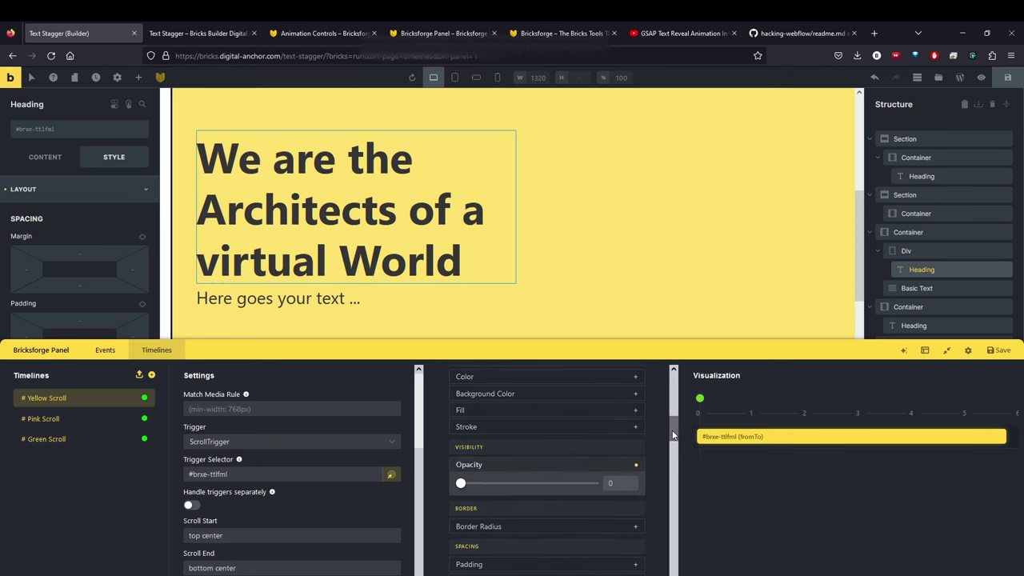
pyautogui.scroll(5, 580, 460)
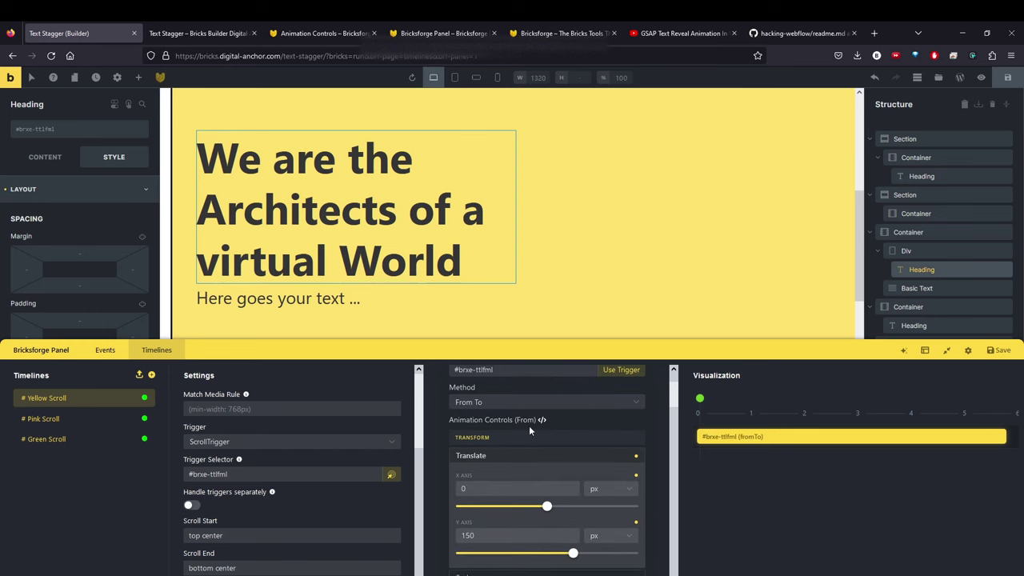
pyautogui.scroll(-5, 606, 469)
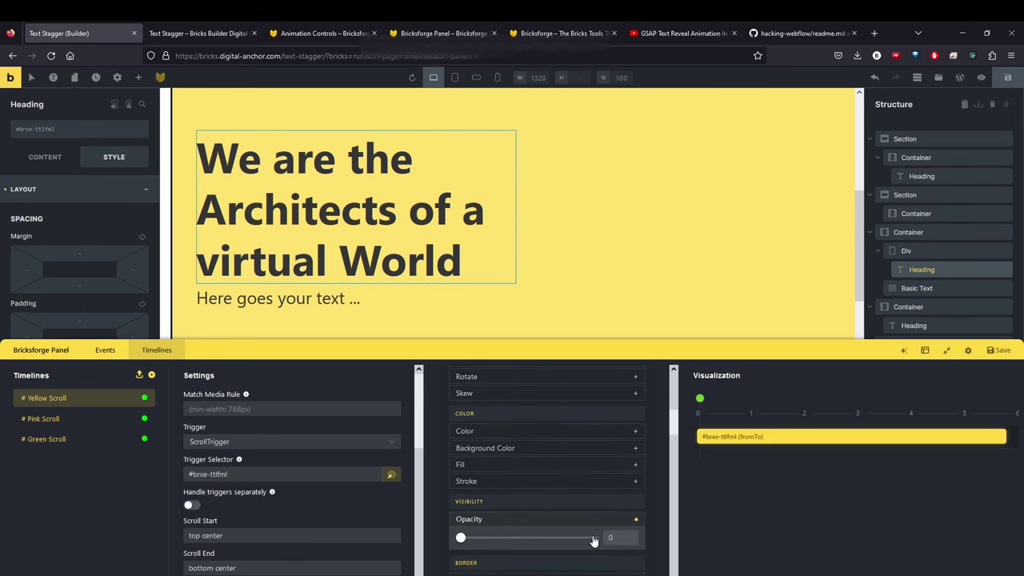
pyautogui.click(623, 538)
pyautogui.moveTo(671, 424); pyautogui.dragTo(668, 501)
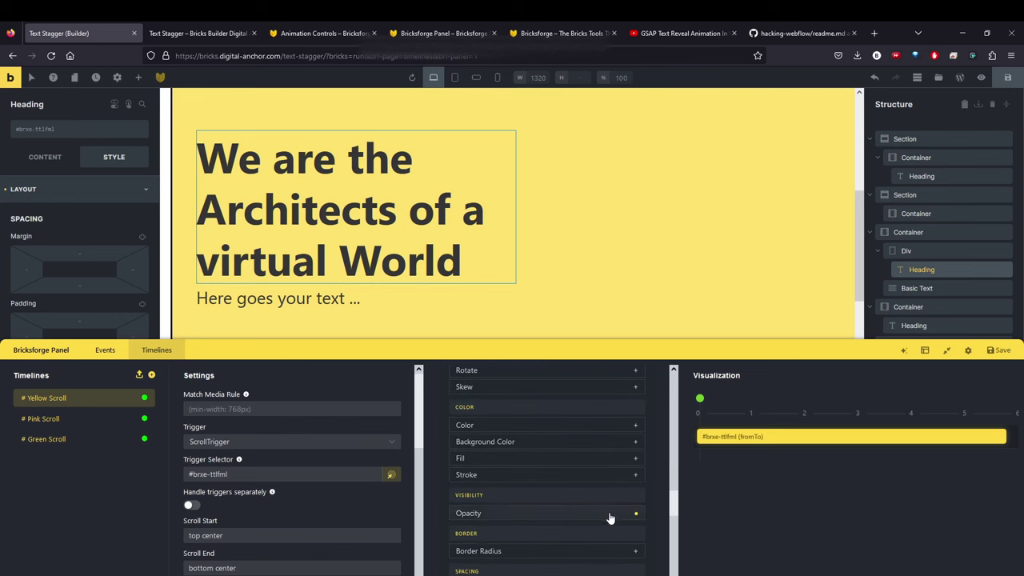
pyautogui.click(612, 515)
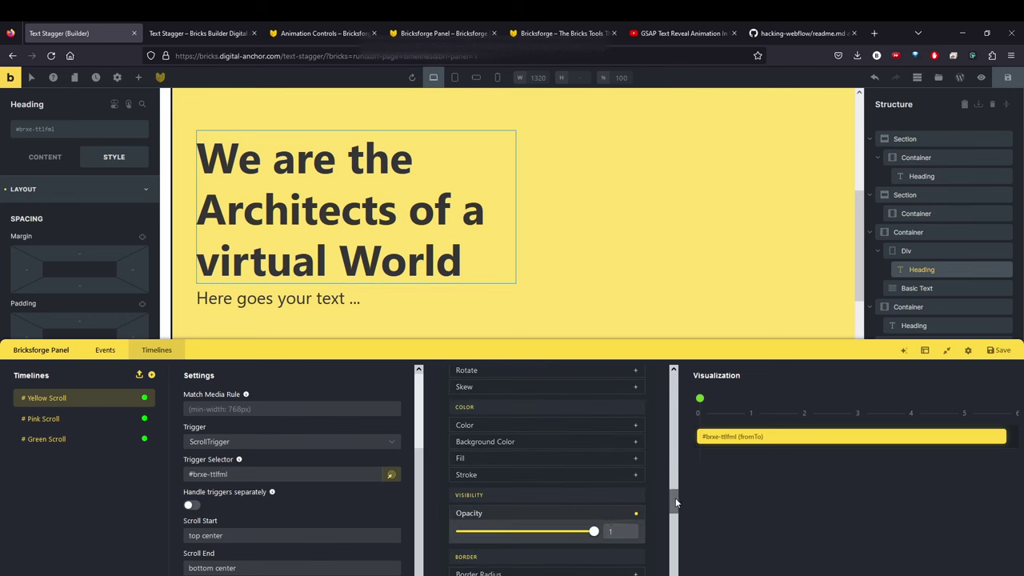
# - Review the animation's SplitText types, keeping Words selected, and check its Stagger setting
pyautogui.moveTo(675, 497); pyautogui.dragTo(682, 555)
pyautogui.scroll(-3, 648, 470)
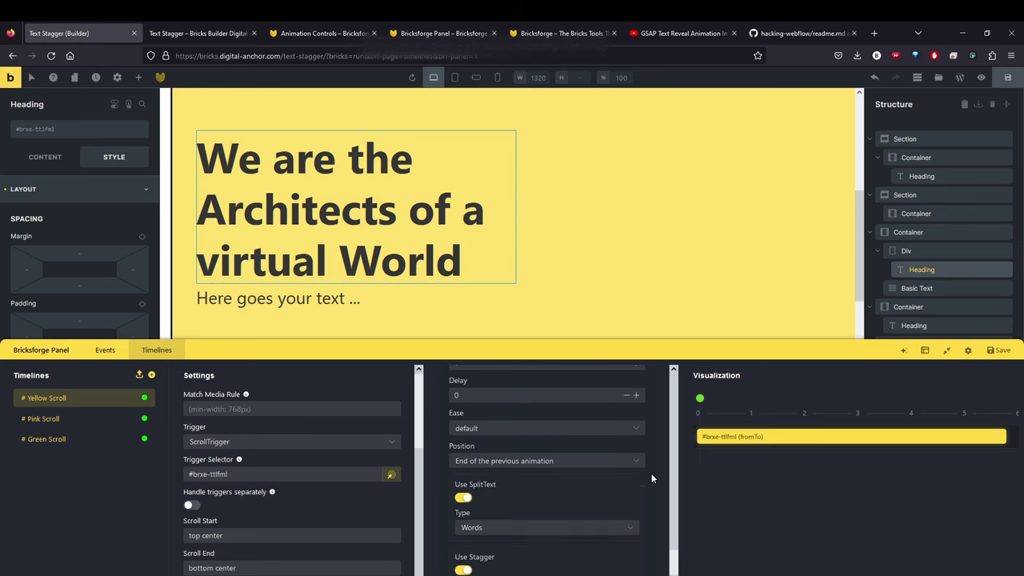
pyautogui.scroll(-1, 652, 447)
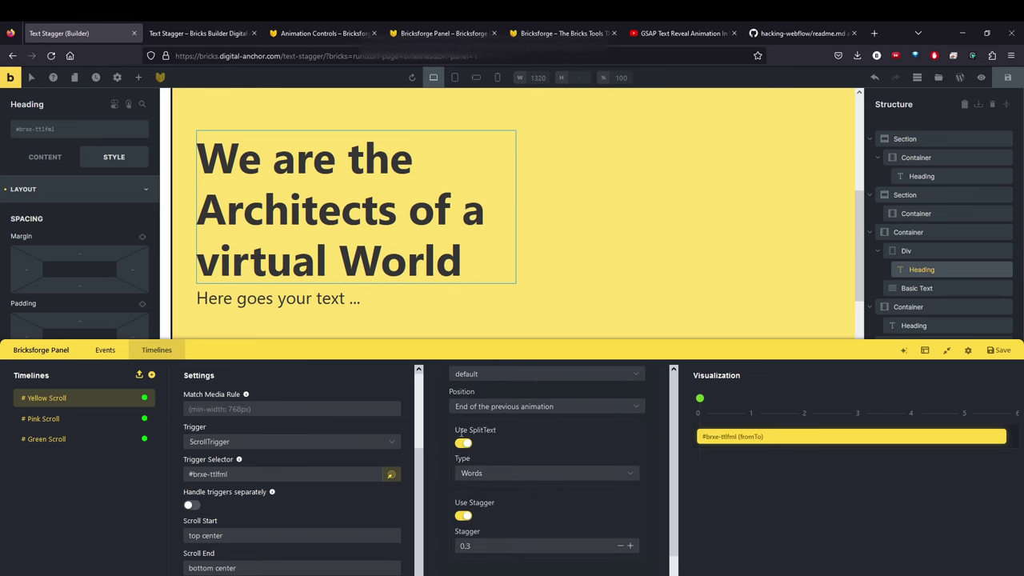
pyautogui.click(488, 473)
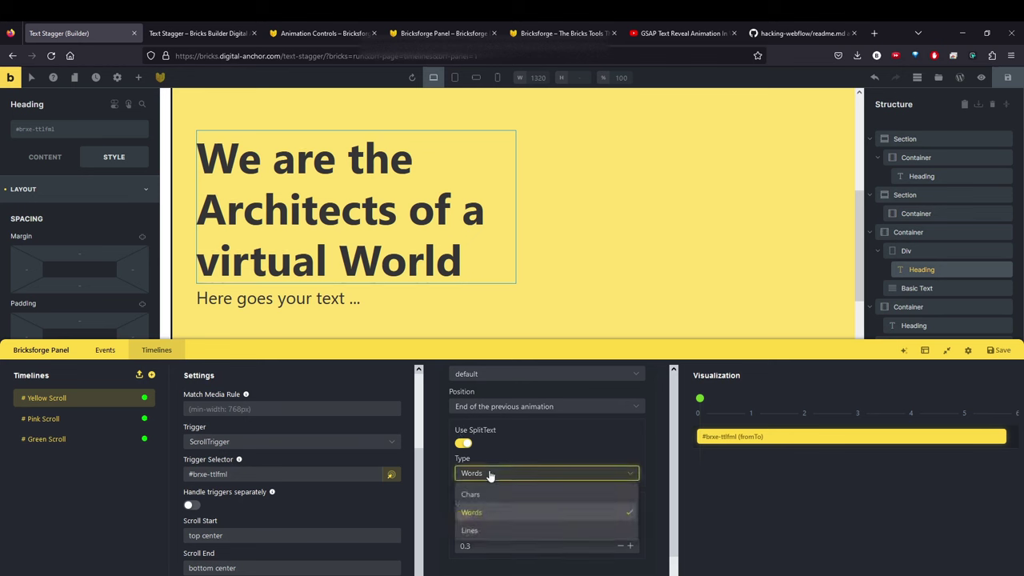
pyautogui.click(472, 512)
pyautogui.scroll(-1, 655, 477)
pyautogui.click(475, 531)
pyautogui.click(219, 160)
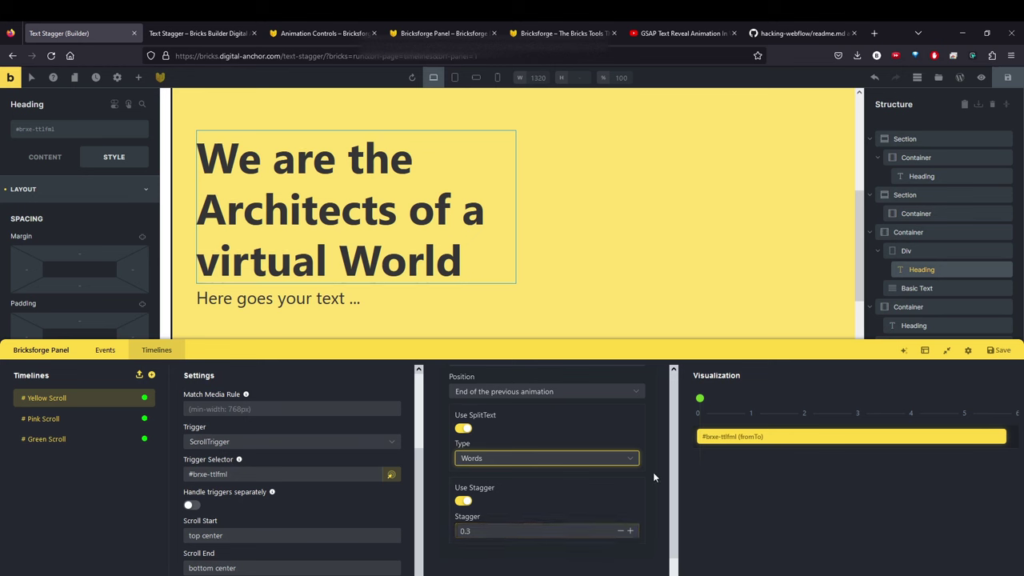
pyautogui.scroll(2, 675, 560)
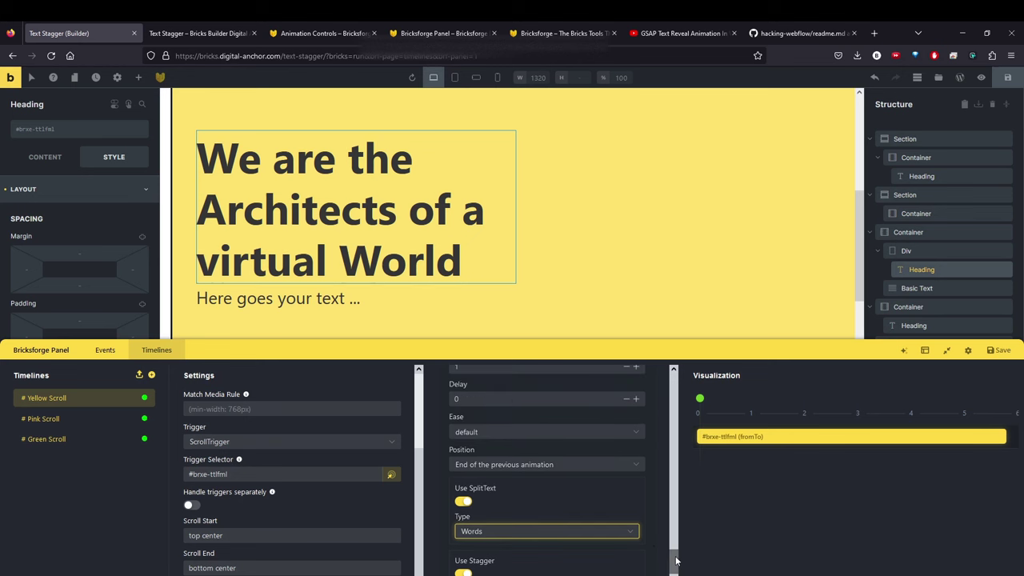
# - Look through the Scale and Rotate transforms in the To controls and the filters available in the From controls
pyautogui.moveTo(675, 560); pyautogui.dragTo(661, 468)
pyautogui.click(521, 486)
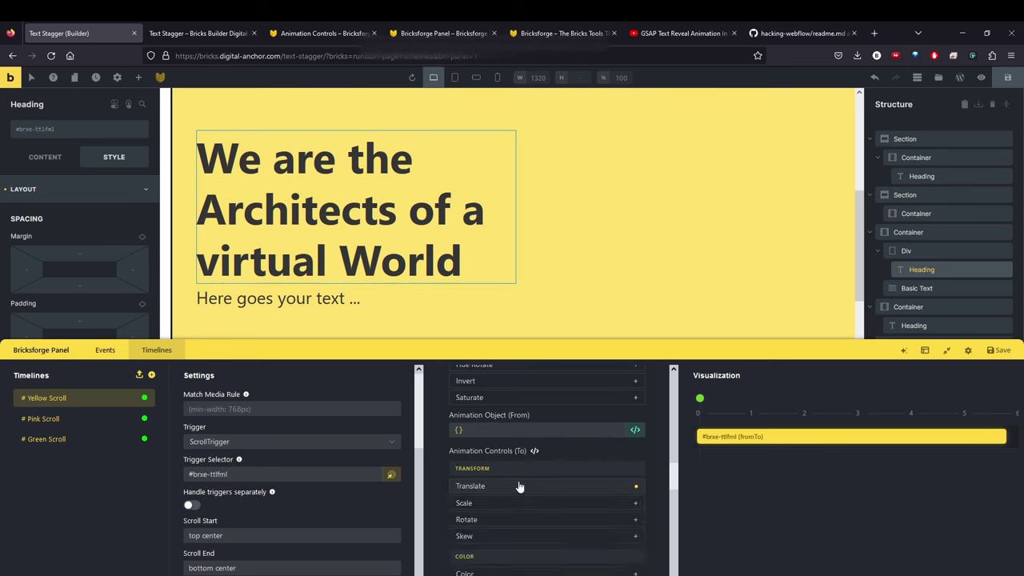
pyautogui.scroll(-2, 520, 488)
pyautogui.click(472, 451)
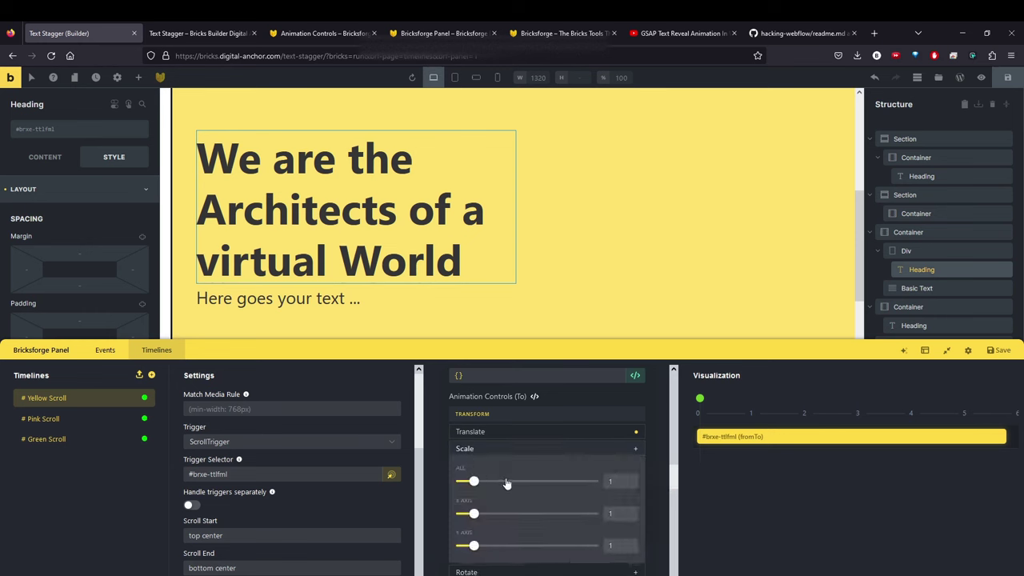
pyautogui.click(491, 452)
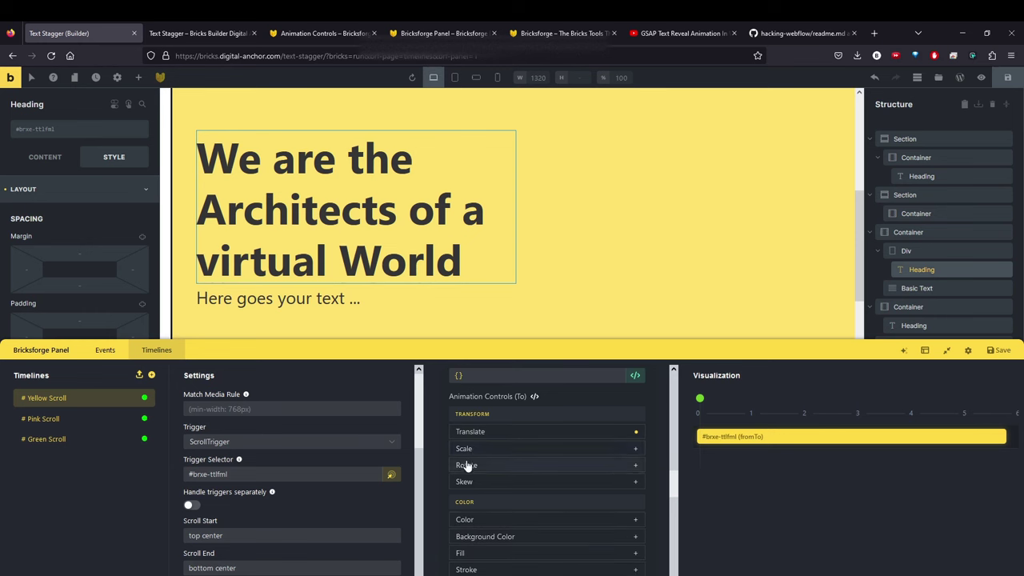
pyautogui.click(494, 464)
pyautogui.scroll(-1, 506, 476)
pyautogui.scroll(-1, 506, 476)
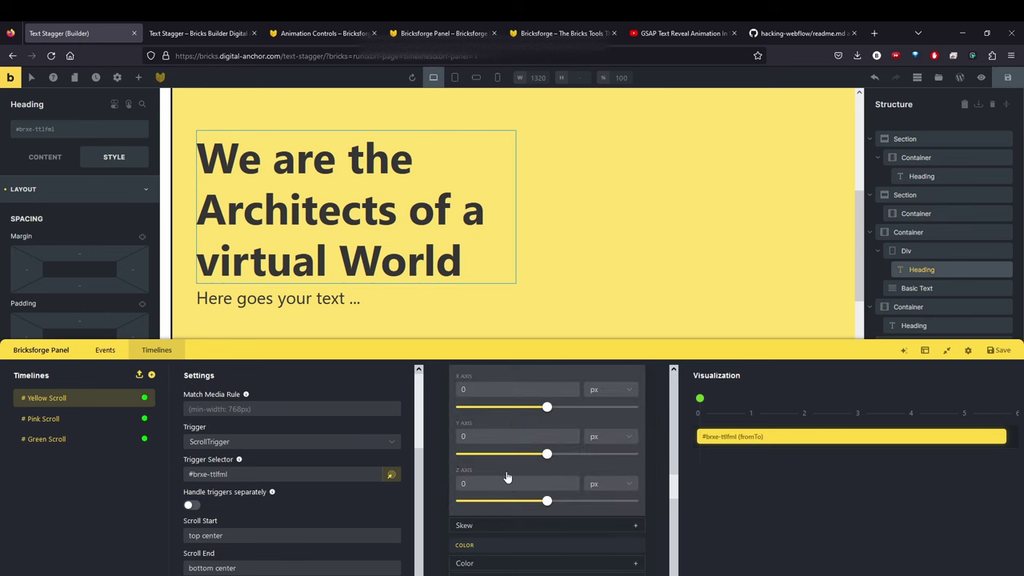
pyautogui.scroll(3, 480, 467)
pyautogui.click(478, 466)
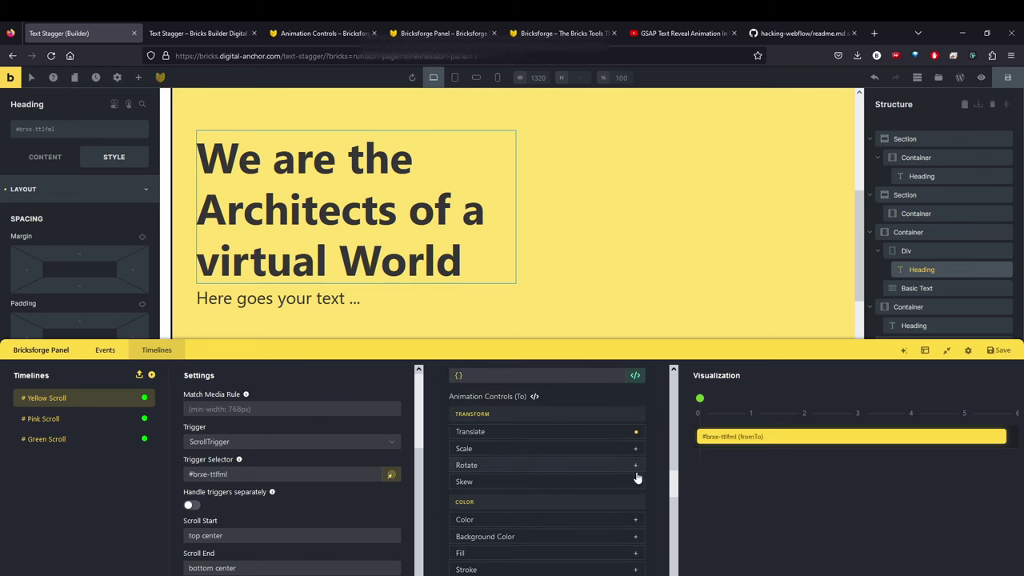
pyautogui.moveTo(675, 479)
pyautogui.mouseDown()
pyautogui.moveTo(675, 446)
pyautogui.moveTo(676, 459)
pyautogui.mouseUp()
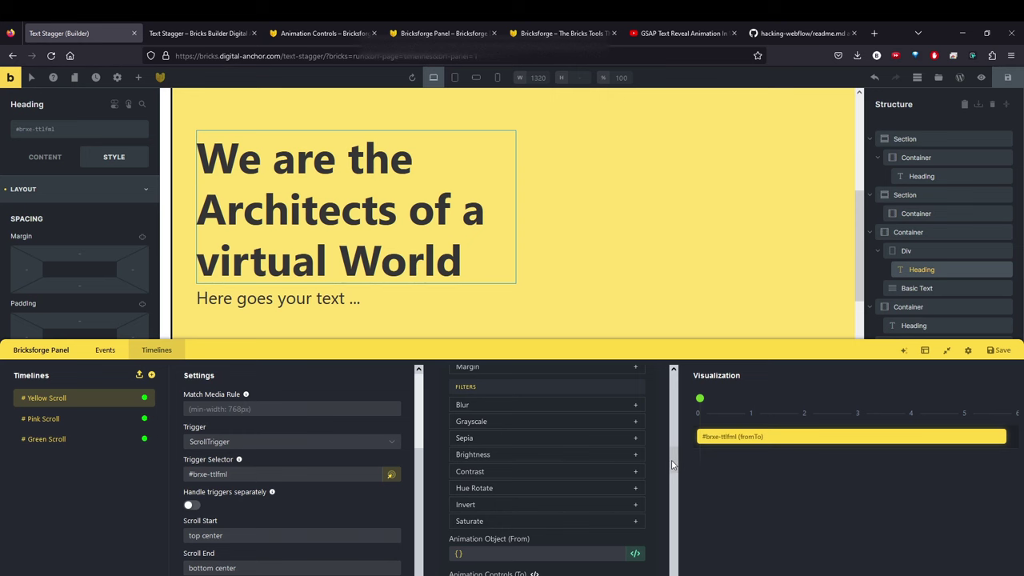
# - Switch to the Text Stagger preview page and scroll the yellow section up and down to examine its heading's word stagger
pyautogui.click(185, 36)
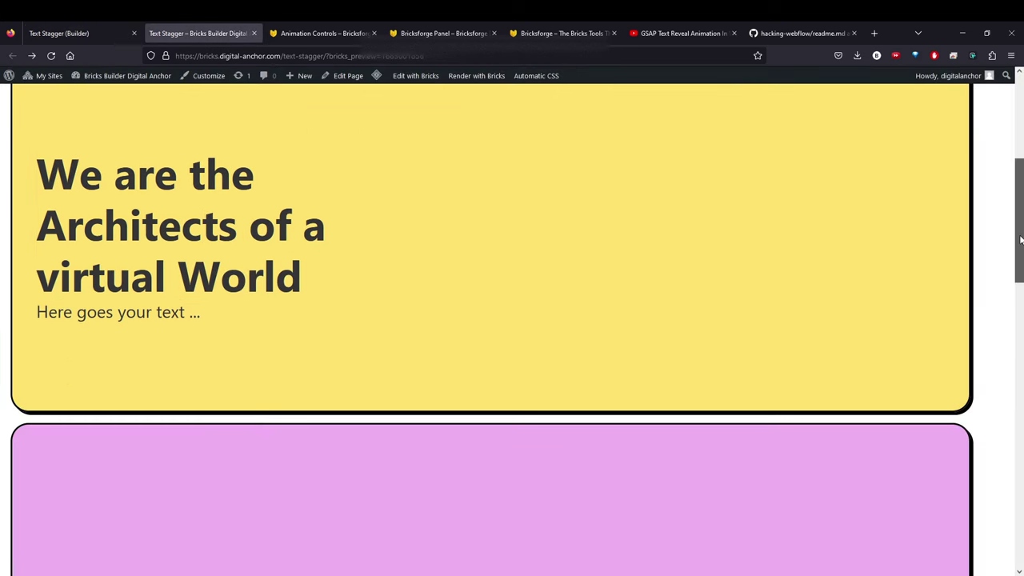
pyautogui.scroll(5, 1017, 242)
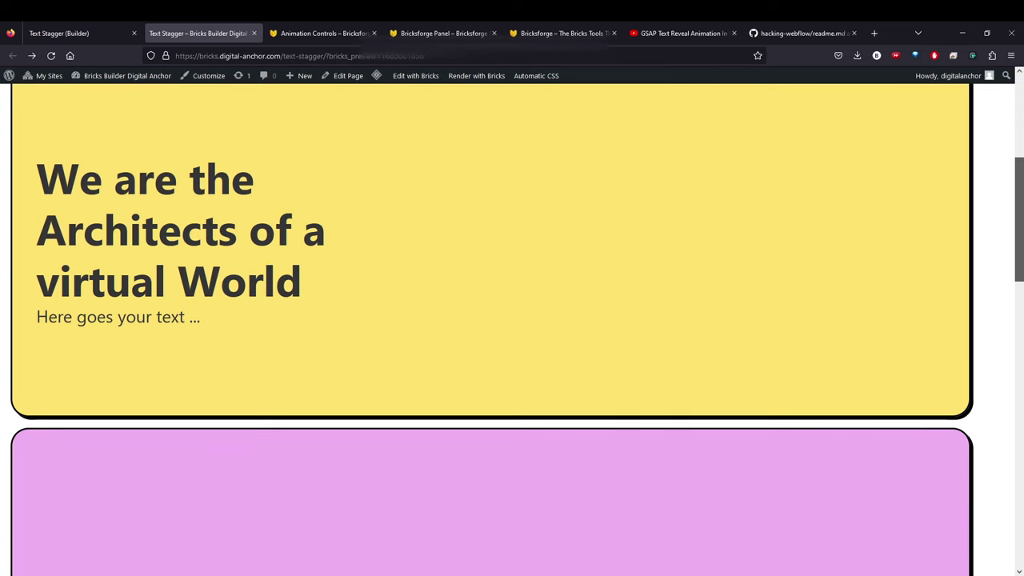
pyautogui.scroll(1, 1017, 104)
pyautogui.scroll(3, 1018, 104)
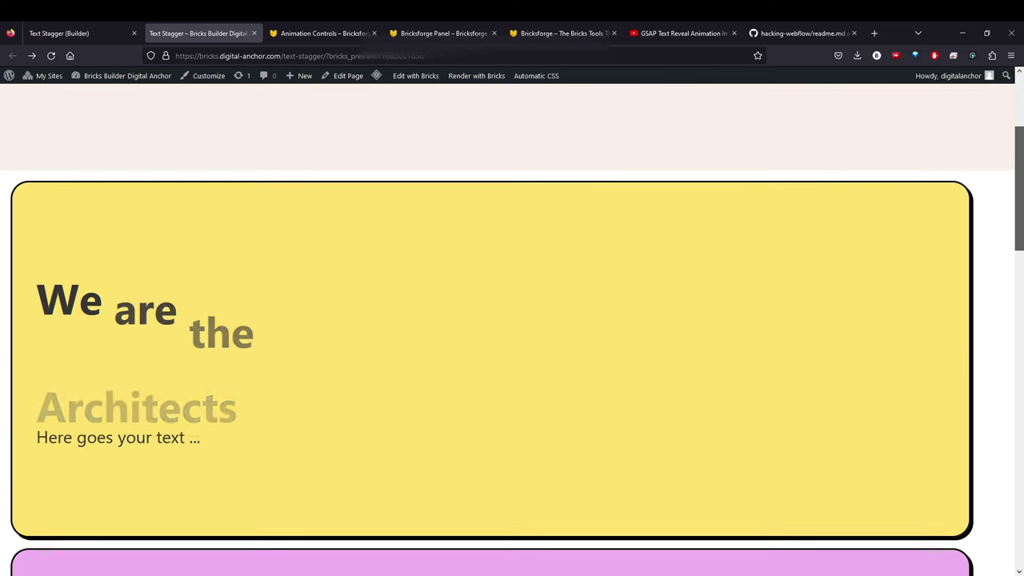
pyautogui.scroll(3, 1021, 107)
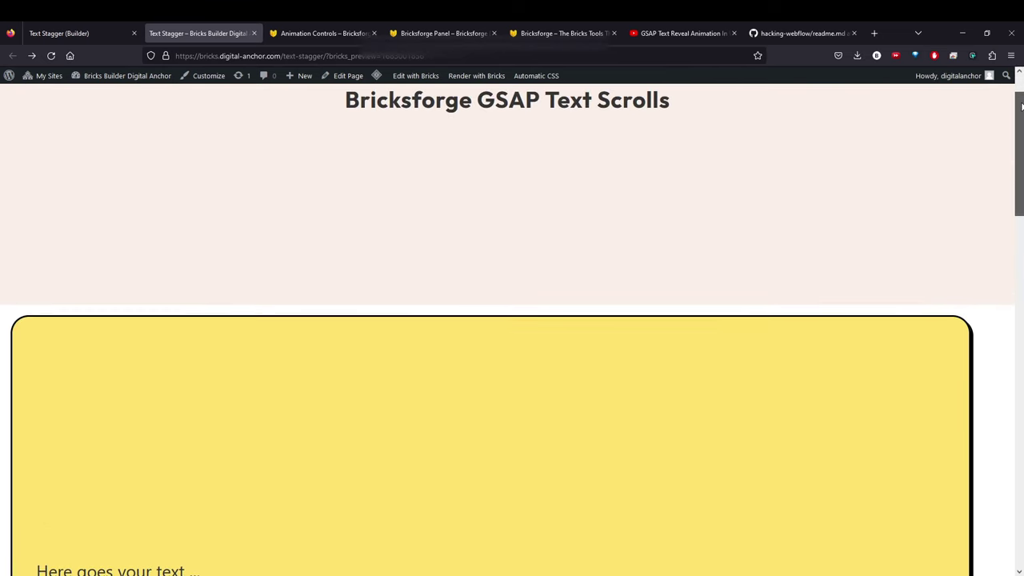
pyautogui.scroll(-2, 1021, 106)
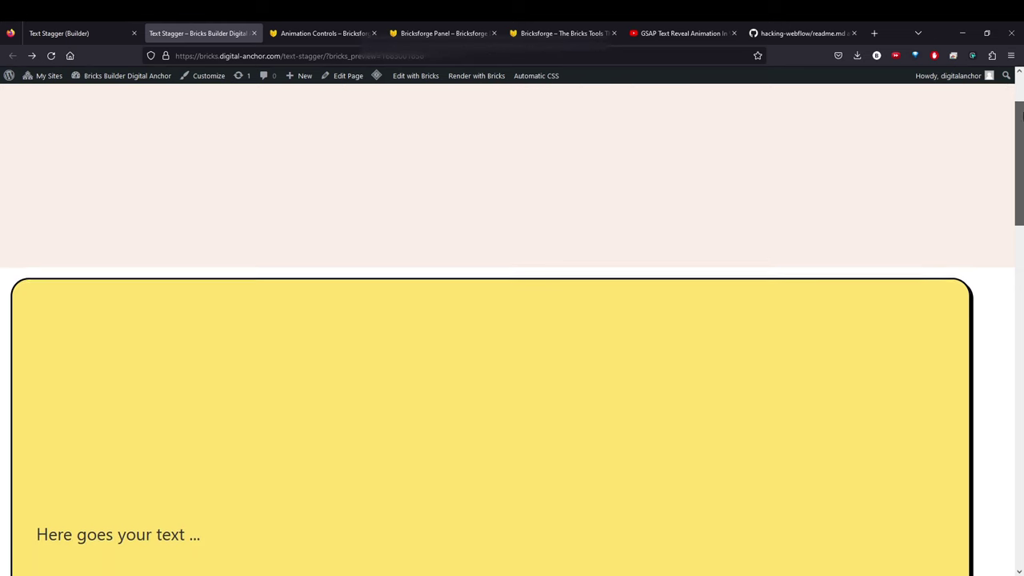
pyautogui.scroll(-2, 1021, 106)
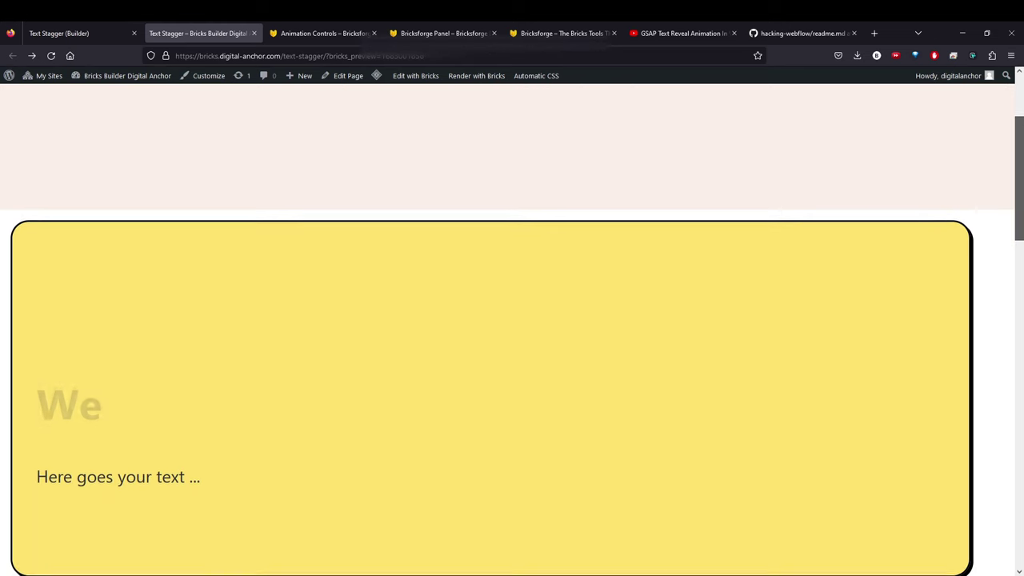
pyautogui.scroll(-2, 512, 328)
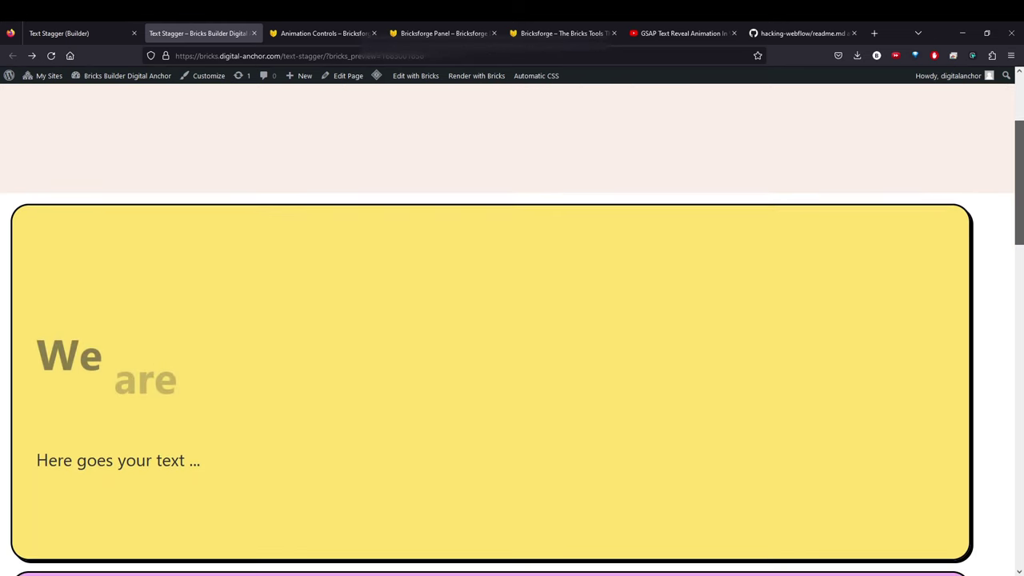
pyautogui.scroll(-3, 512, 349)
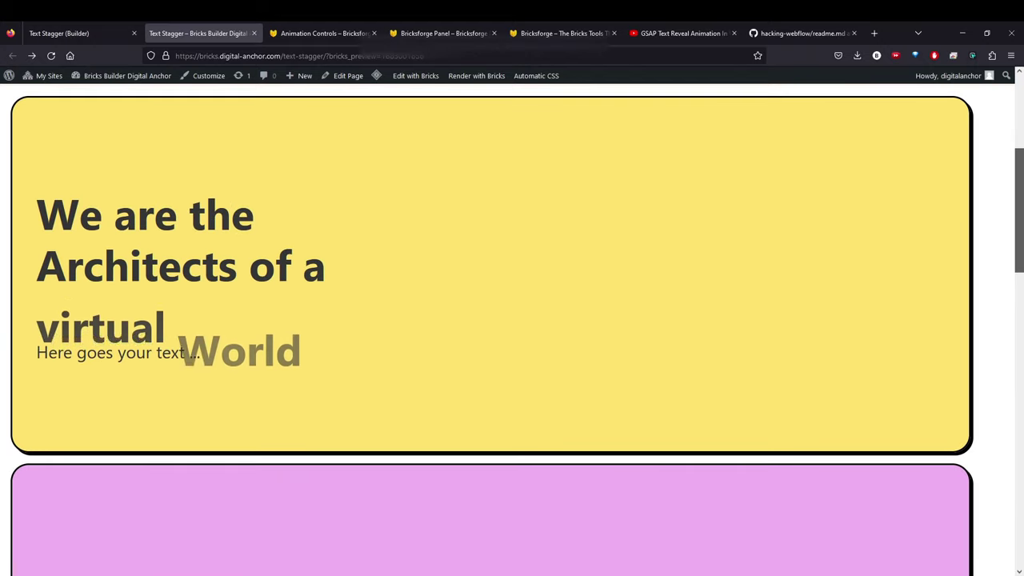
pyautogui.scroll(-1, 511, 280)
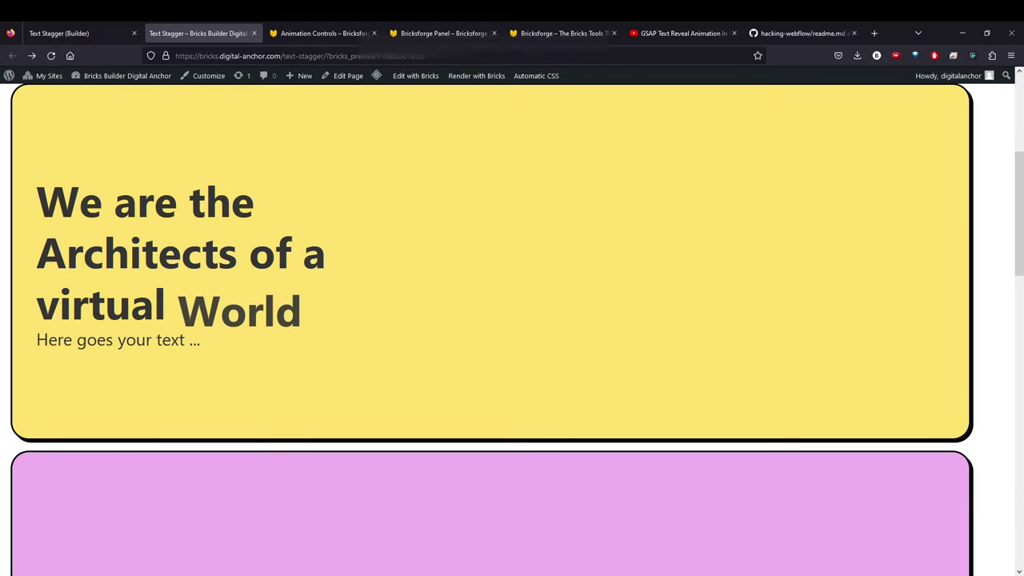
# - Return to the builder and review the Yellow Scroll timeline's Scroll Start and Scroll End settings
pyautogui.click(85, 33)
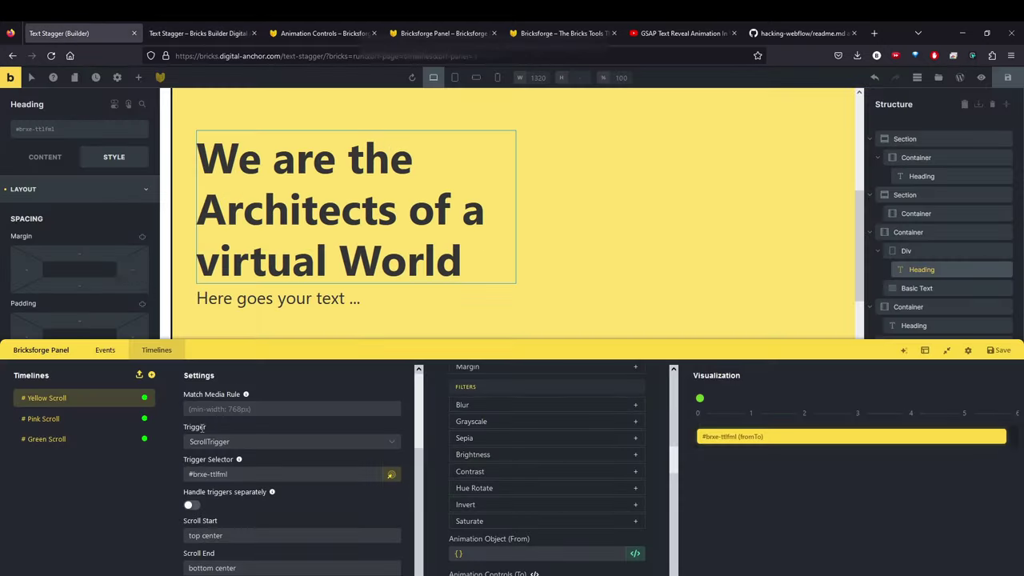
pyautogui.scroll(-2, 206, 448)
pyautogui.click(198, 483)
pyautogui.moveTo(202, 483); pyautogui.dragTo(185, 480)
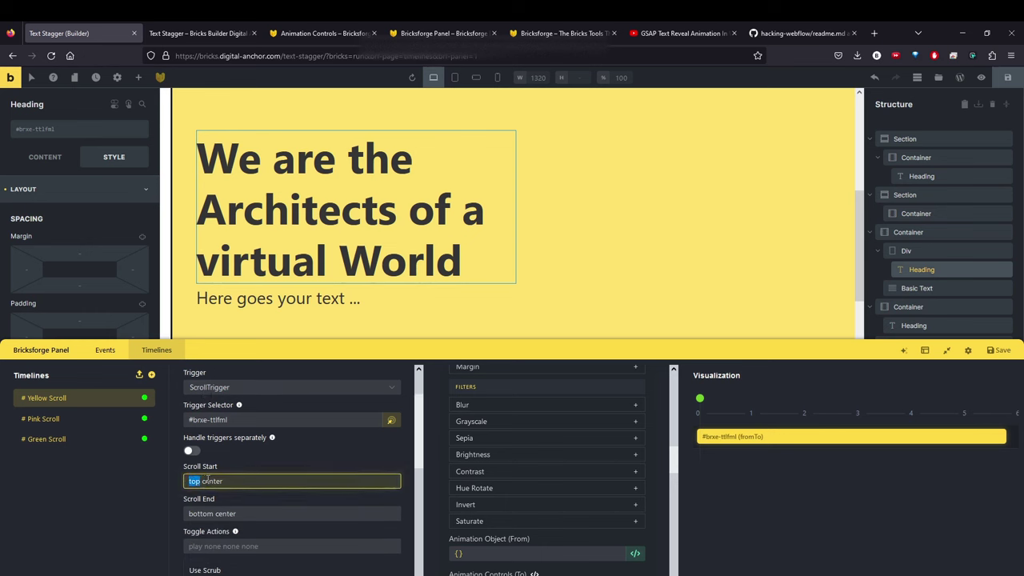
pyautogui.click(202, 482)
pyautogui.doubleClick(226, 513)
pyautogui.click(215, 514)
pyautogui.moveTo(209, 514); pyautogui.dragTo(180, 514)
pyautogui.click(241, 513)
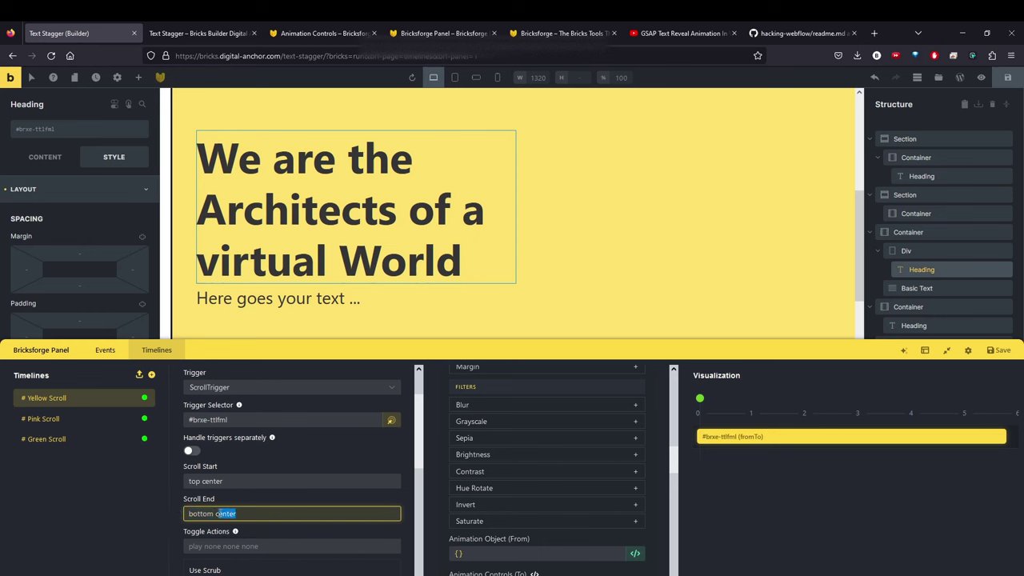
# - Select the Soft Landing heading in the canvas and examine its letter stagger on the preview page
pyautogui.scroll(-2, 524, 288)
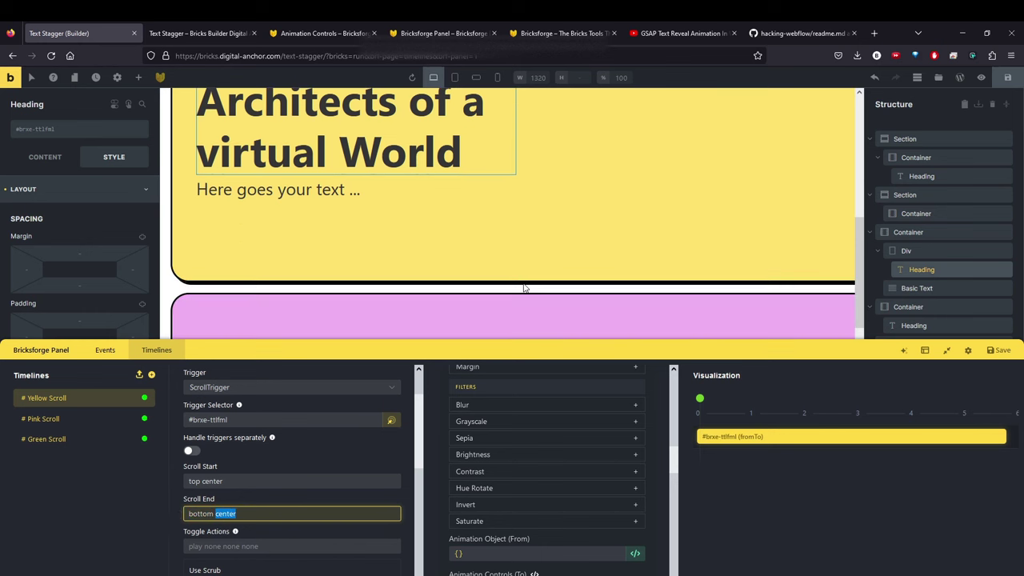
pyautogui.scroll(-3, 523, 288)
pyautogui.click(375, 170)
pyautogui.click(223, 39)
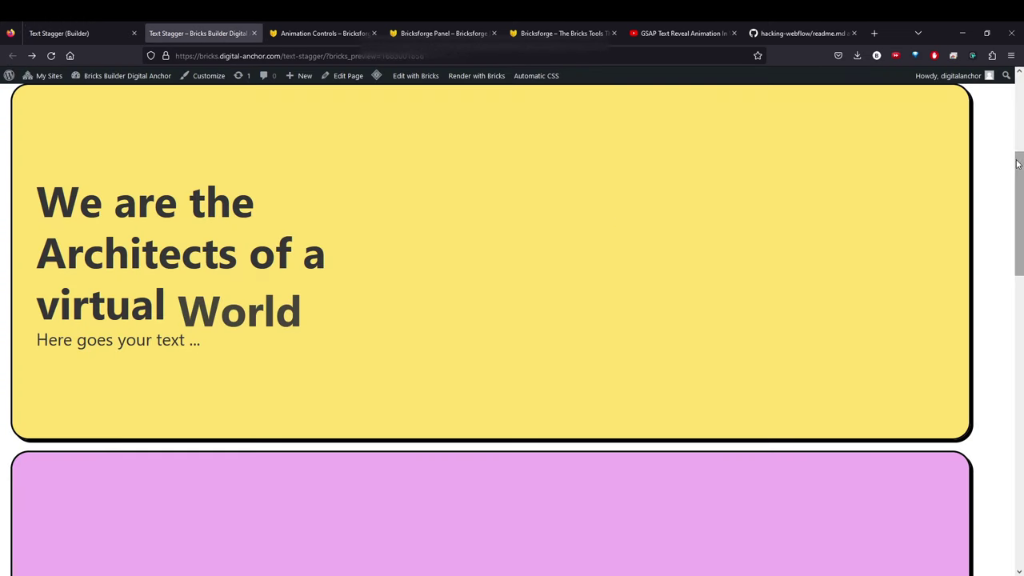
pyautogui.scroll(-2, 1019, 212)
pyautogui.scroll(-2, 1019, 212)
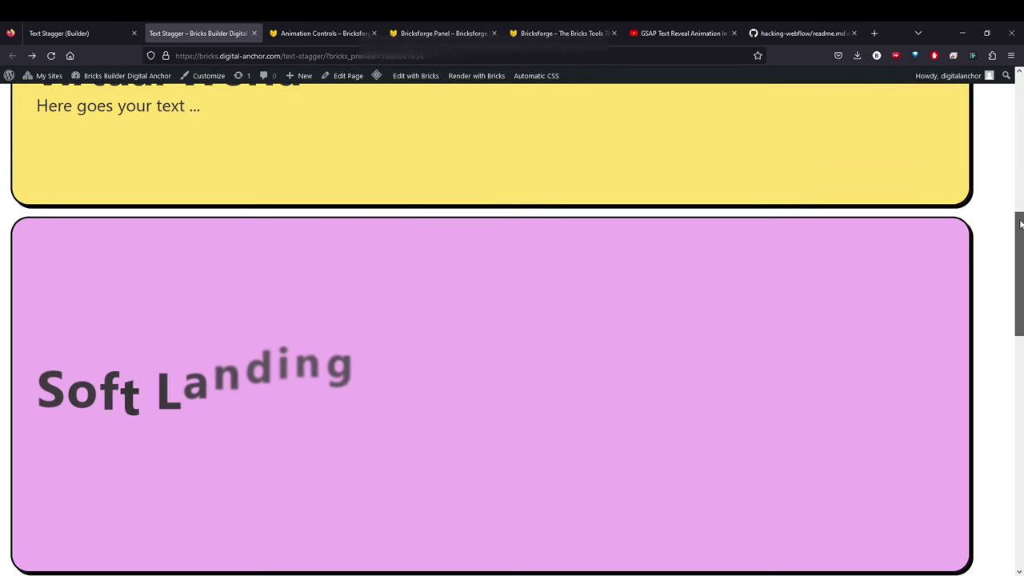
pyautogui.scroll(1, 1019, 222)
pyautogui.moveTo(1019, 221)
pyautogui.mouseDown()
pyautogui.moveTo(1012, 171)
pyautogui.moveTo(1017, 238)
pyautogui.mouseUp()
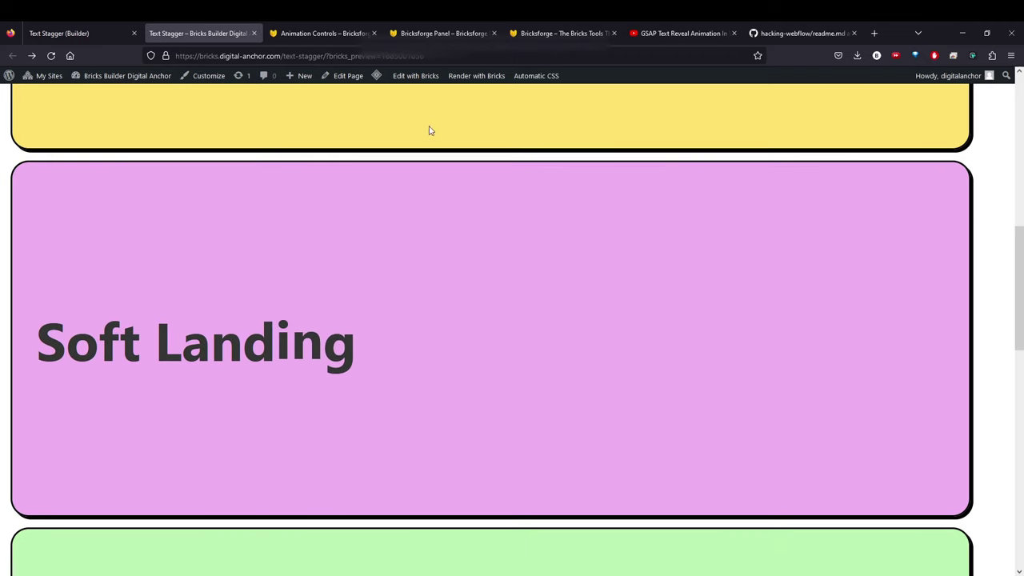
# - Open the Pink Scroll timeline in the builder and review its trigger selector and its animation's selector and method
pyautogui.click(83, 34)
pyautogui.click(40, 419)
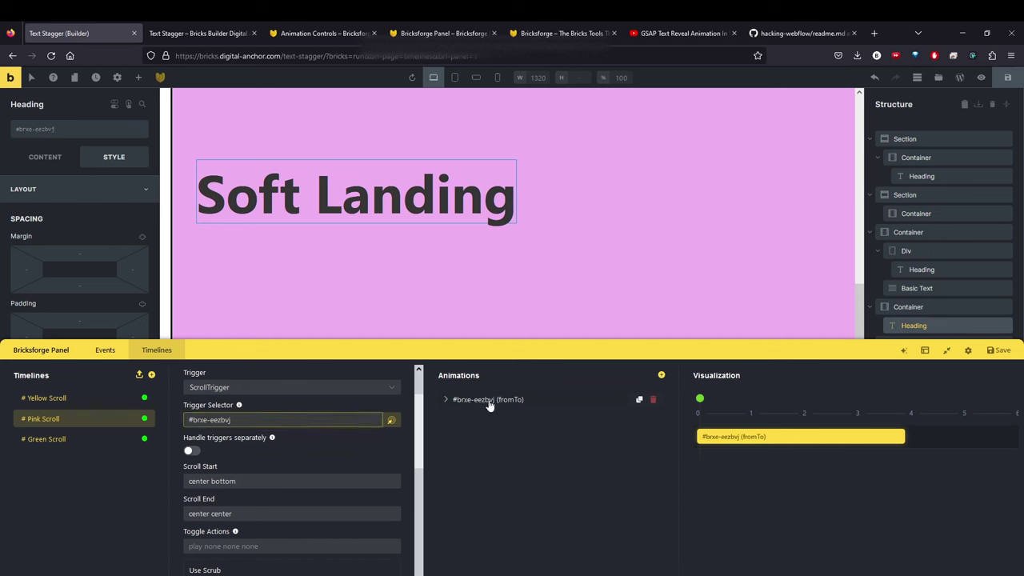
pyautogui.click(446, 400)
pyautogui.moveTo(499, 435); pyautogui.dragTo(432, 435)
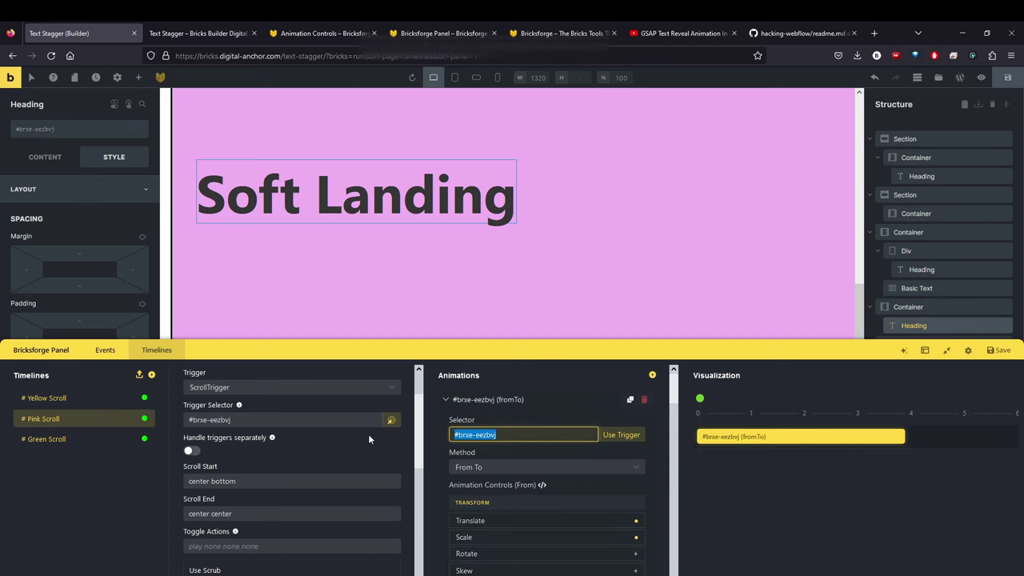
pyautogui.moveTo(240, 420); pyautogui.dragTo(173, 419)
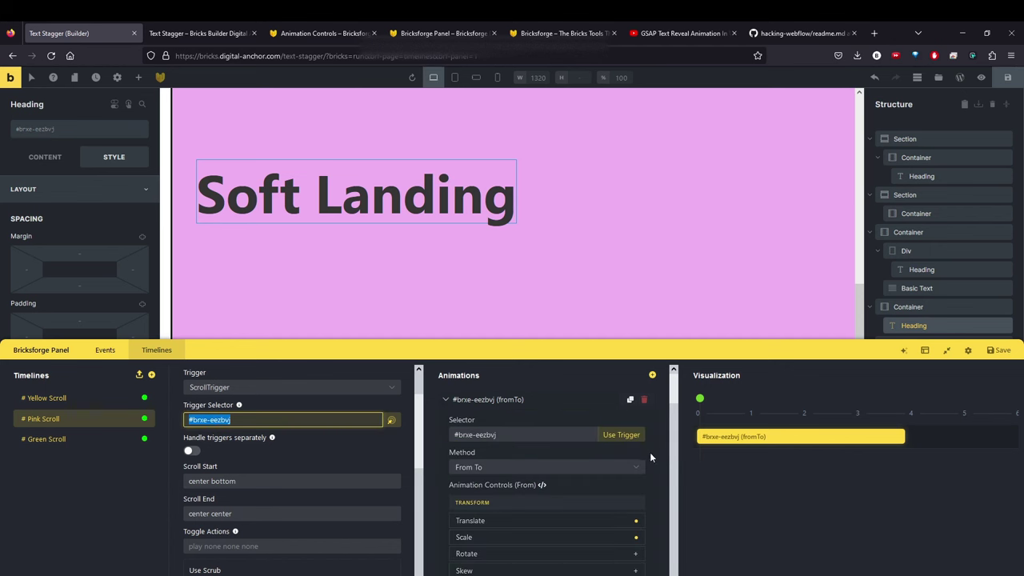
pyautogui.click(656, 457)
pyautogui.moveTo(674, 382); pyautogui.dragTo(675, 402)
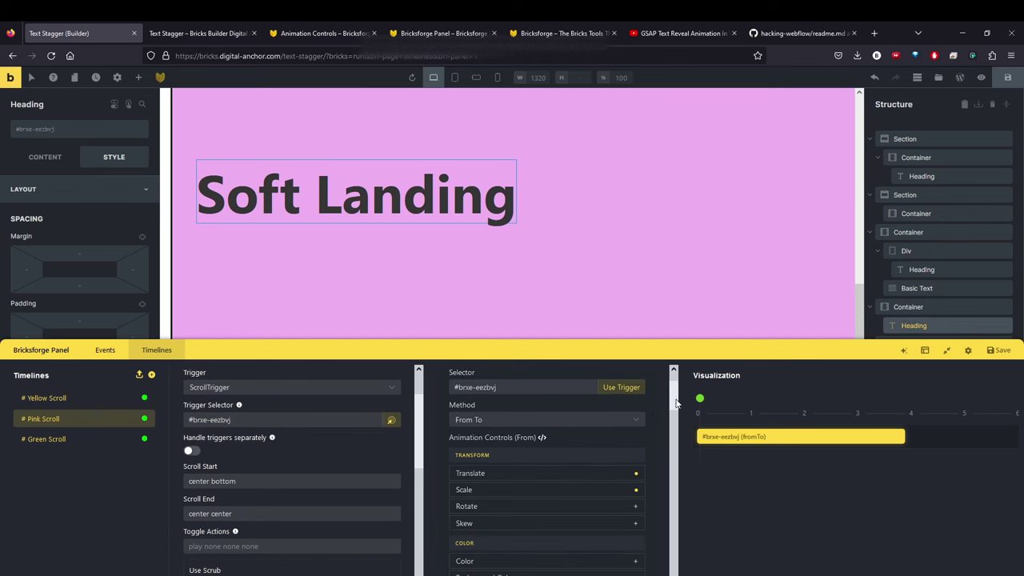
pyautogui.click(639, 421)
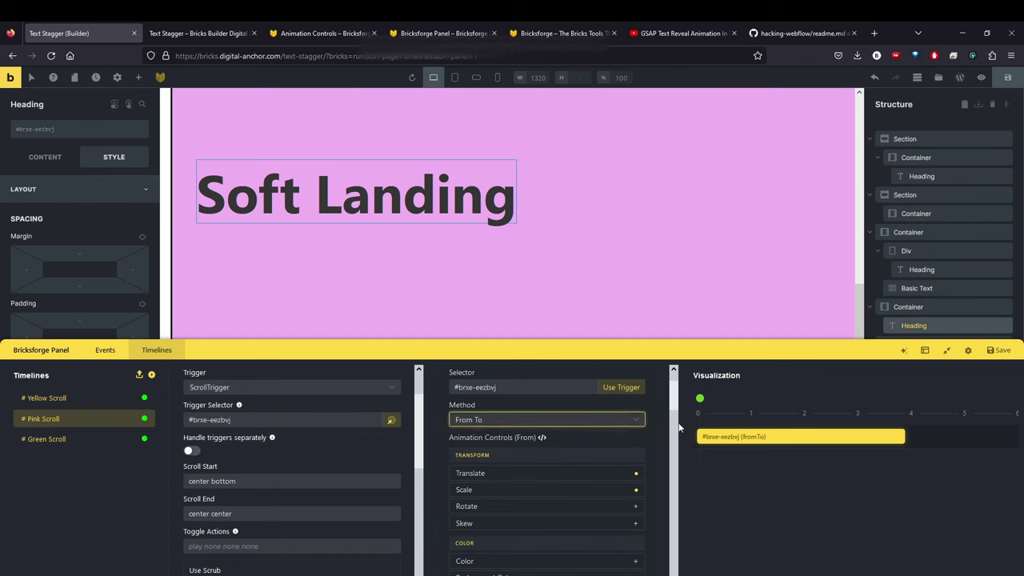
# - Expand Translate in the Pink Scroll animation's From controls and examine the falling Soft Landing letters on the preview page
pyautogui.scroll(-2, 675, 405)
pyautogui.click(626, 434)
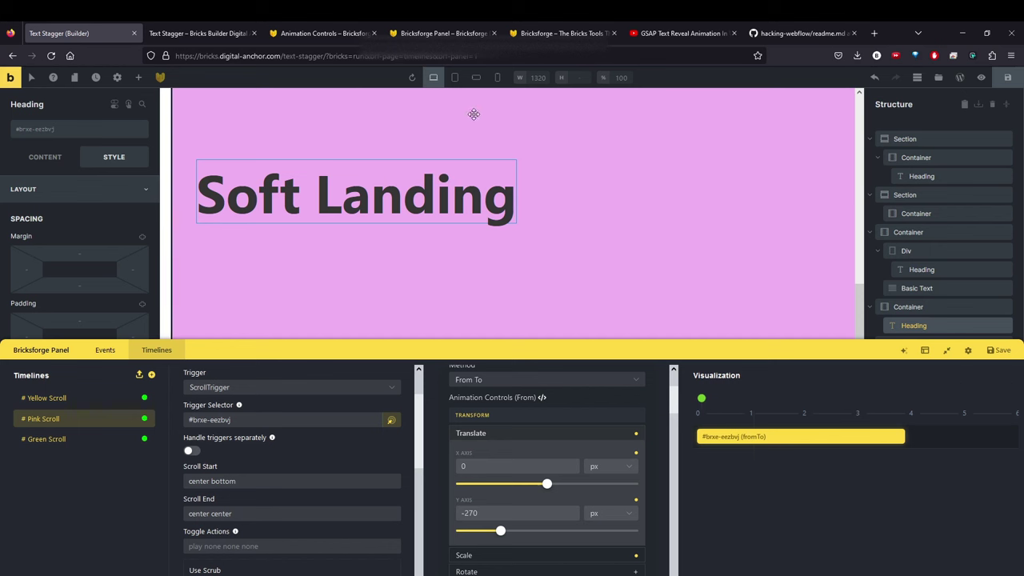
pyautogui.click(218, 34)
pyautogui.scroll(6, 549, 277)
pyautogui.scroll(-1, 547, 286)
pyautogui.scroll(-2, 190, 418)
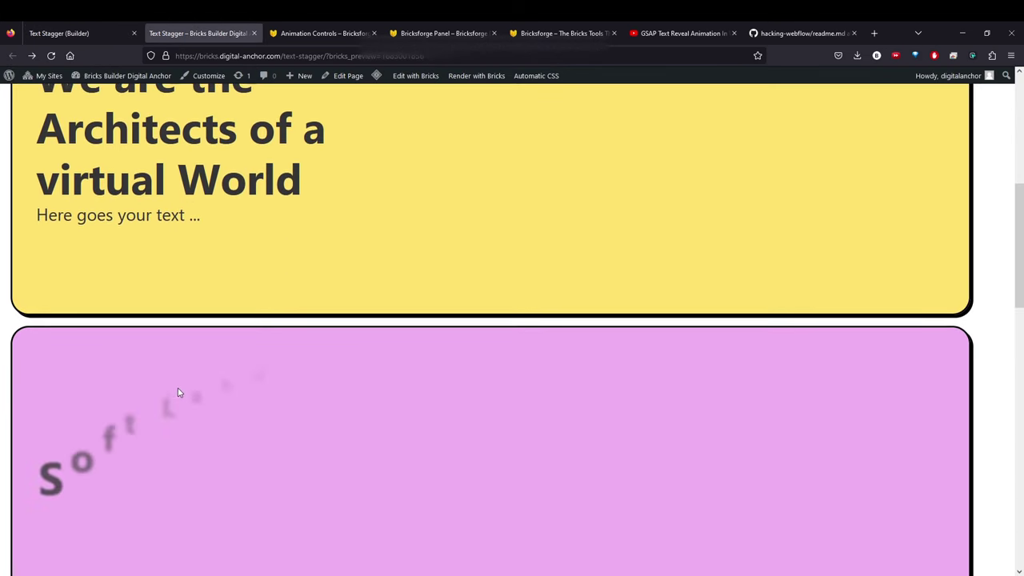
pyautogui.scroll(-1, 167, 359)
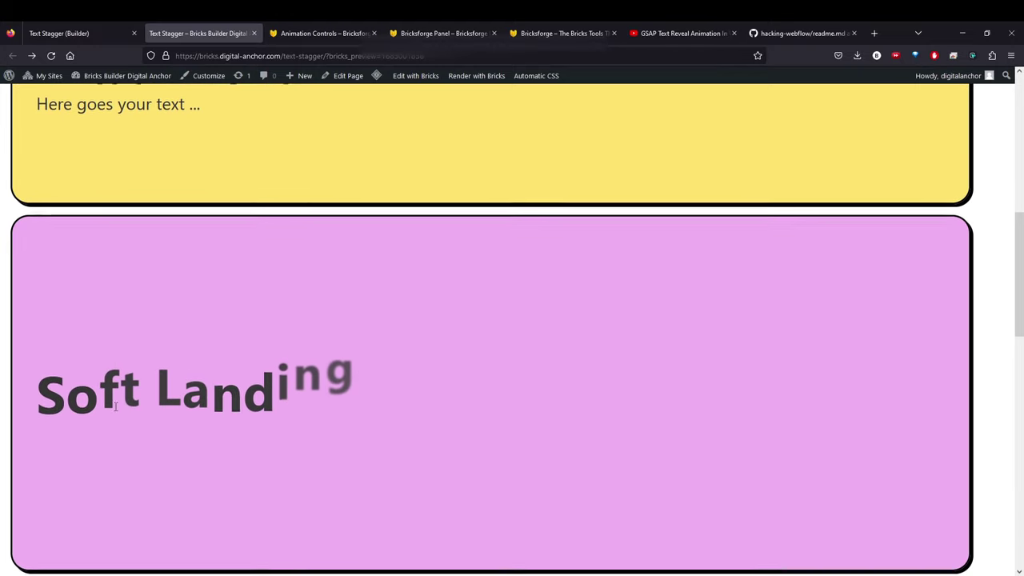
pyautogui.scroll(-1, 210, 197)
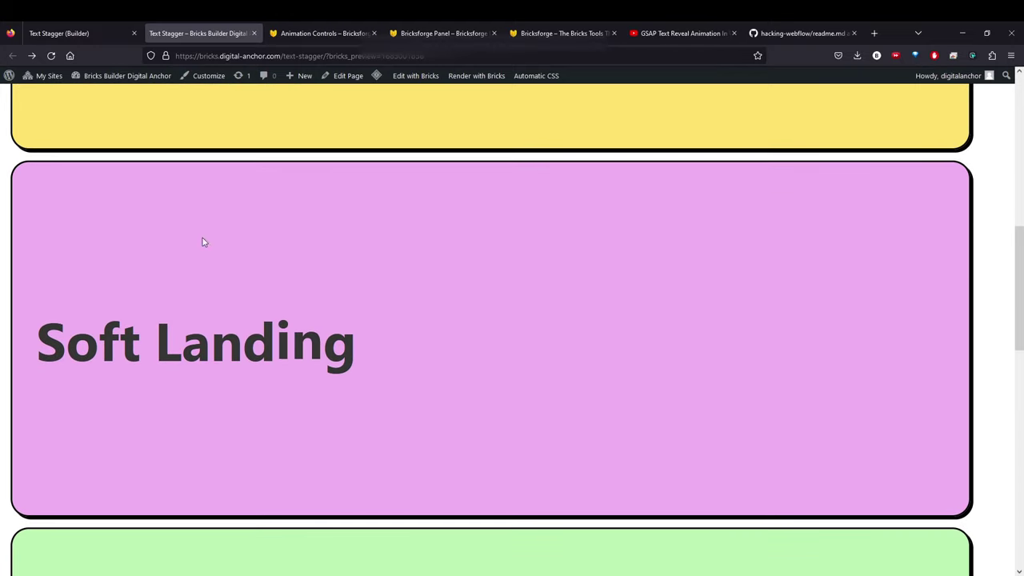
# - Back in the builder, check the X and Y axis values of Translate in the Pink Scroll animation's To controls
pyautogui.hotkey('ctrl', 'shift', 'Tab')
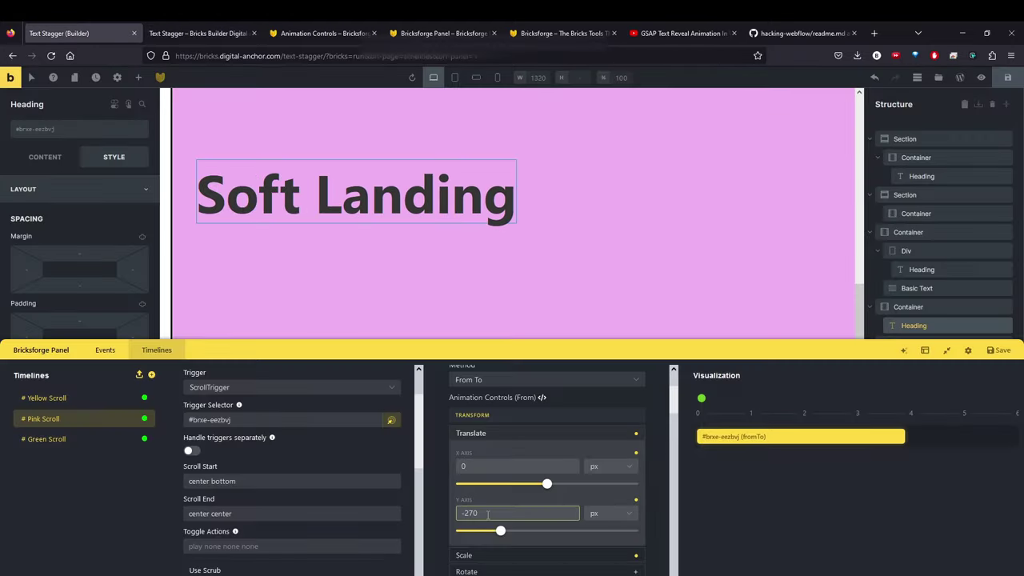
pyautogui.moveTo(673, 413); pyautogui.dragTo(673, 481)
pyautogui.scroll(-3, 674, 446)
pyautogui.click(610, 449)
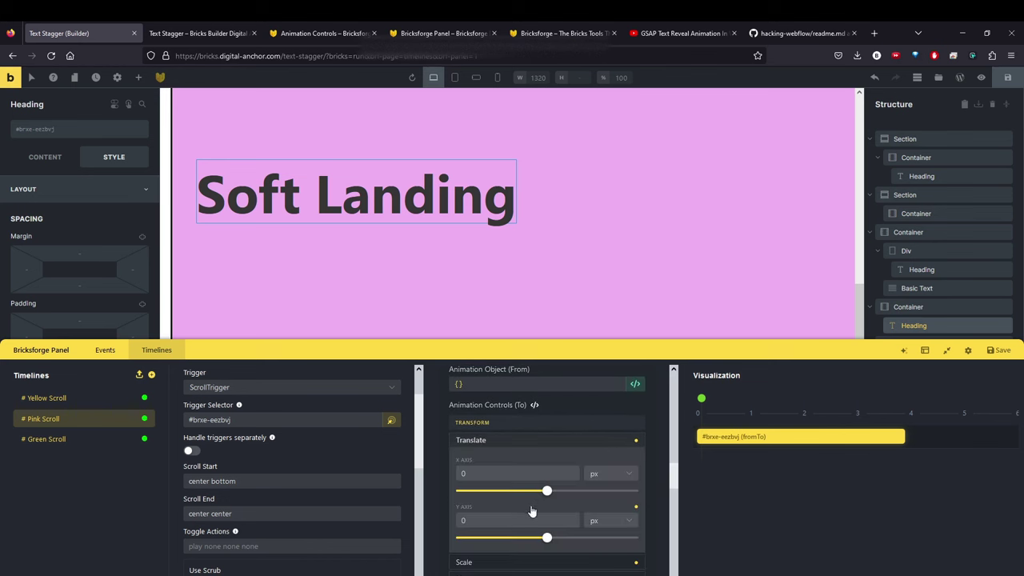
pyautogui.click(478, 473)
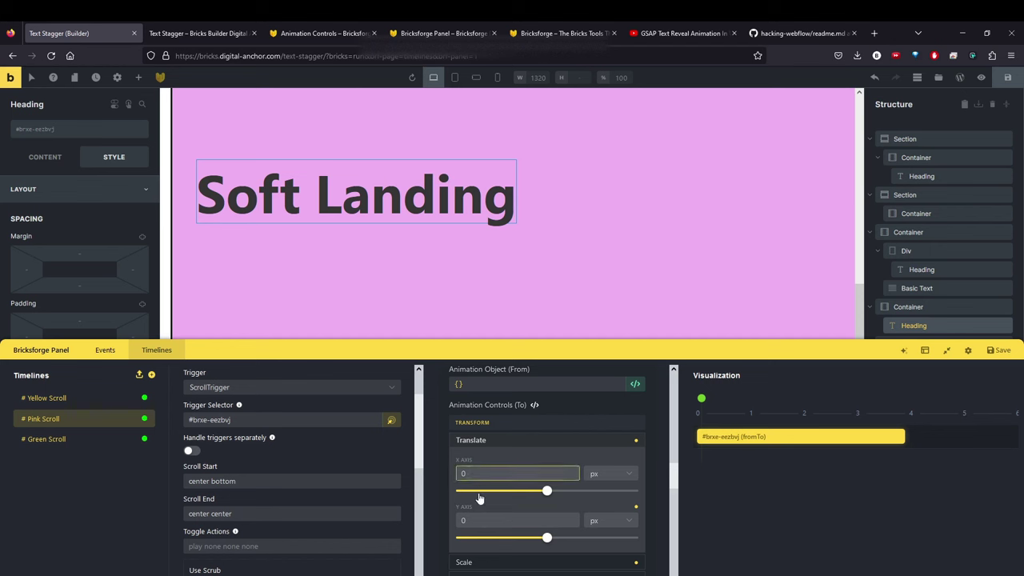
pyautogui.click(576, 440)
# - Collapse Translate in the From controls and inspect the overall Scale value there
pyautogui.moveTo(670, 489); pyautogui.dragTo(673, 396)
pyautogui.click(528, 427)
pyautogui.click(513, 442)
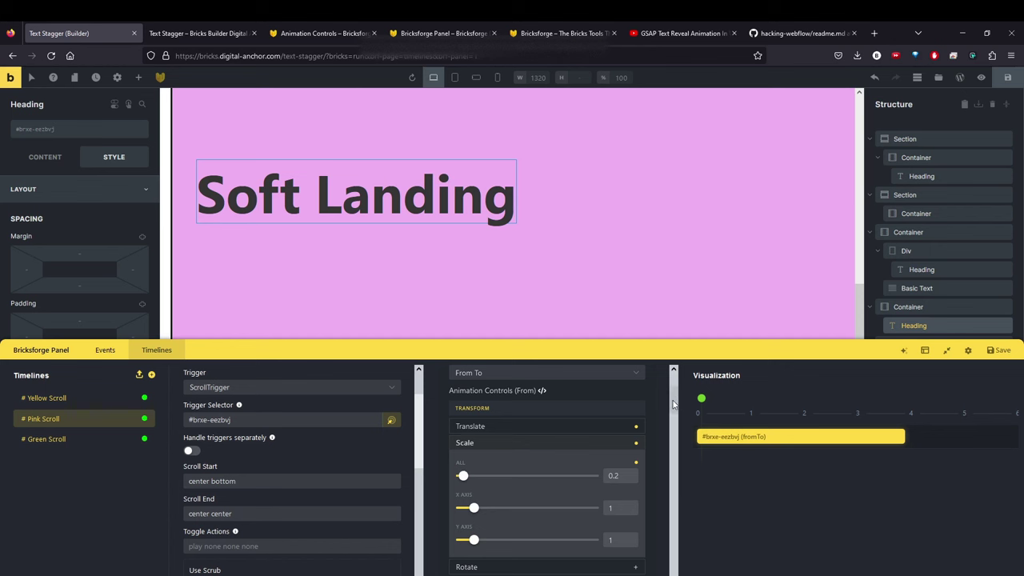
pyautogui.scroll(-1, 648, 416)
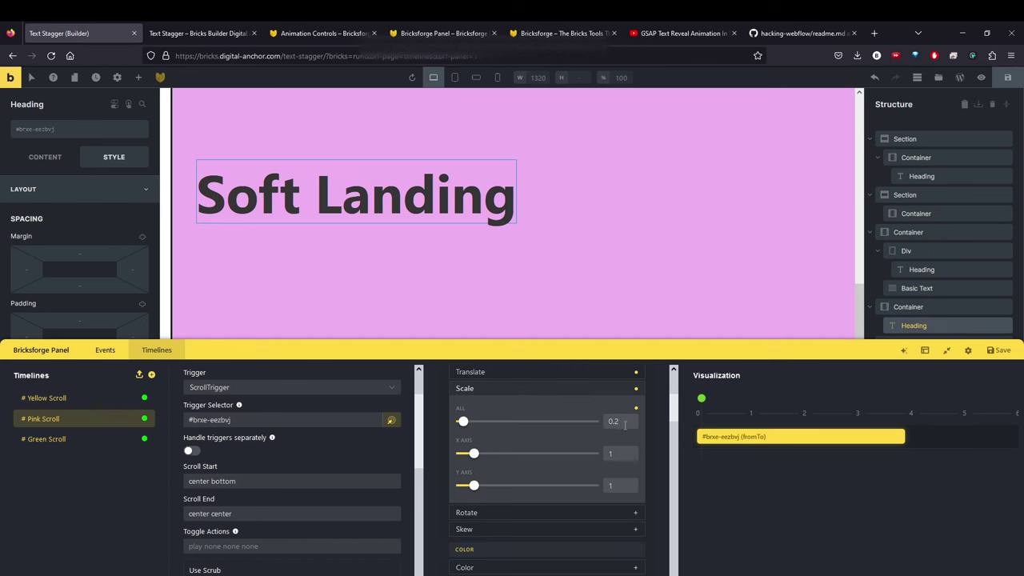
pyautogui.click(622, 421)
# - Scroll the preview page back and forth over the pink section to examine how its letters grow in size
pyautogui.click(209, 34)
pyautogui.scroll(3, 341, 256)
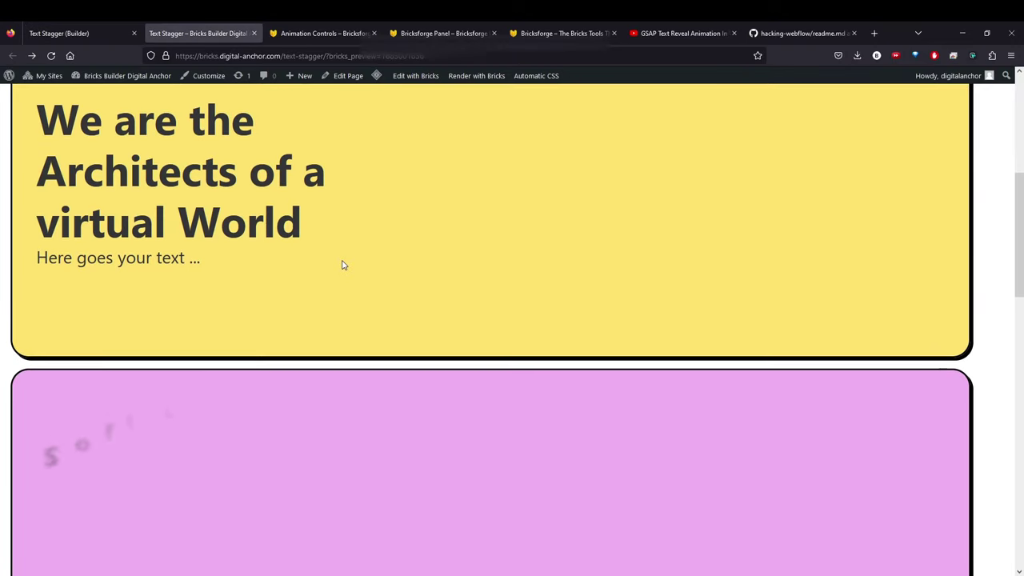
pyautogui.scroll(-2, 343, 266)
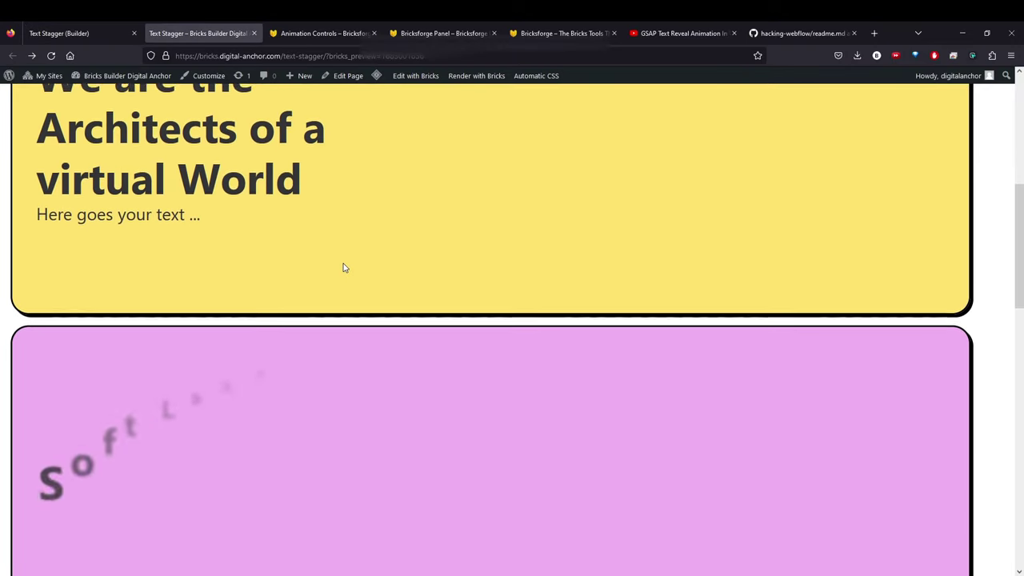
pyautogui.scroll(1, 343, 268)
pyautogui.scroll(-1, 343, 268)
pyautogui.scroll(1, 261, 338)
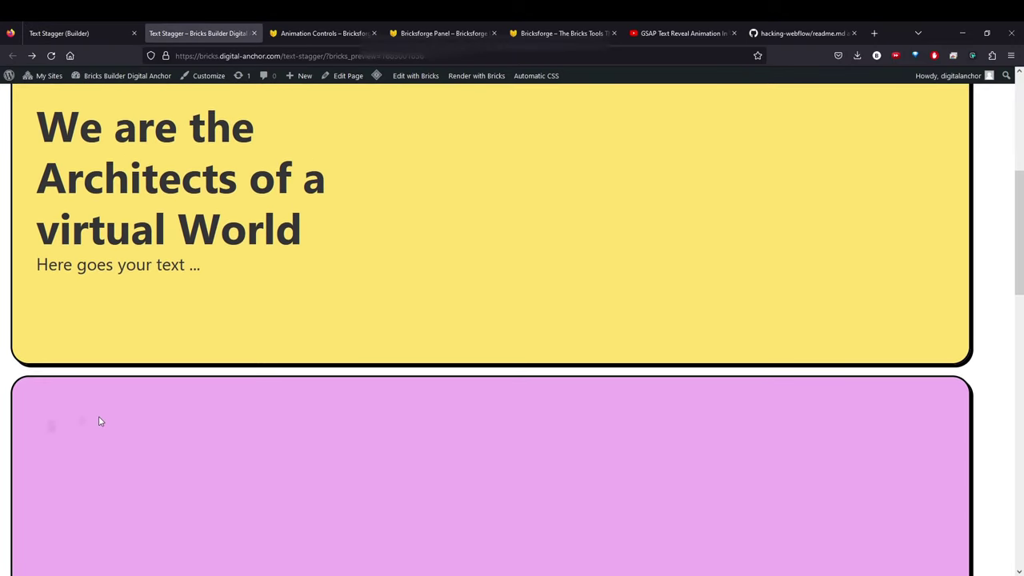
pyautogui.scroll(-5, 104, 404)
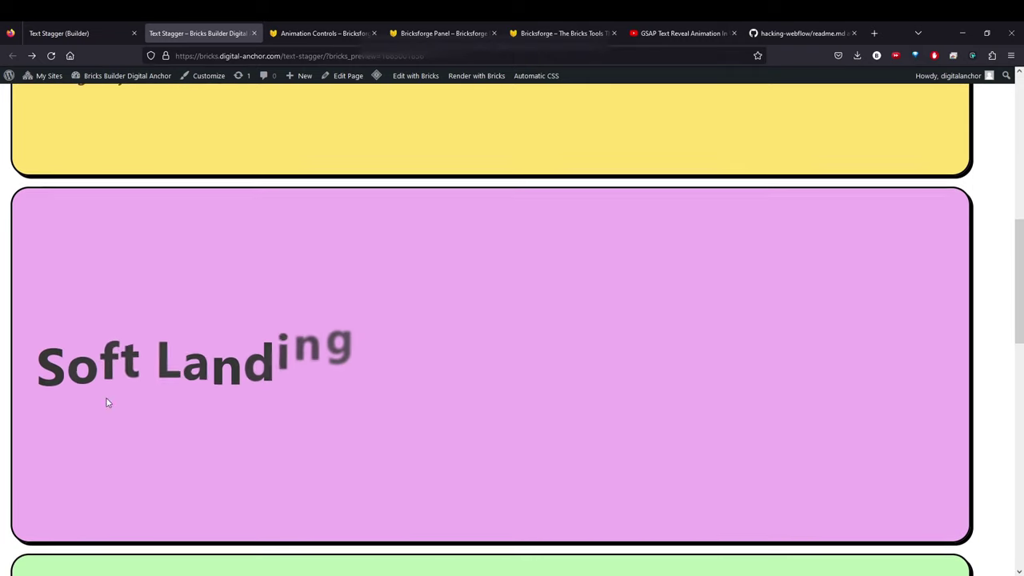
# - Return to the builder and compare the Scale setting in the Pink Scroll animation's To controls
pyautogui.click(64, 33)
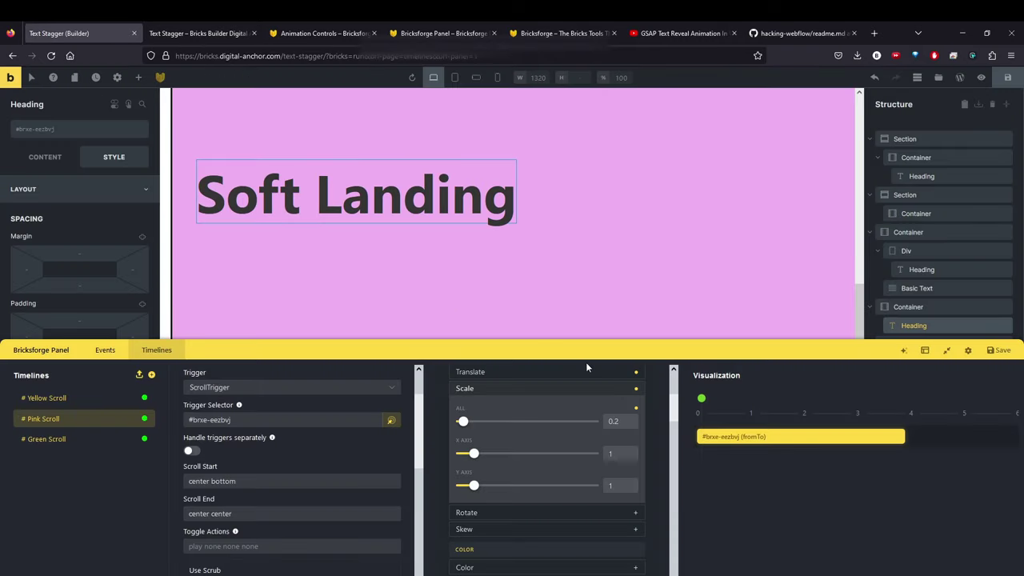
pyautogui.click(556, 390)
pyautogui.scroll(-5, 612, 434)
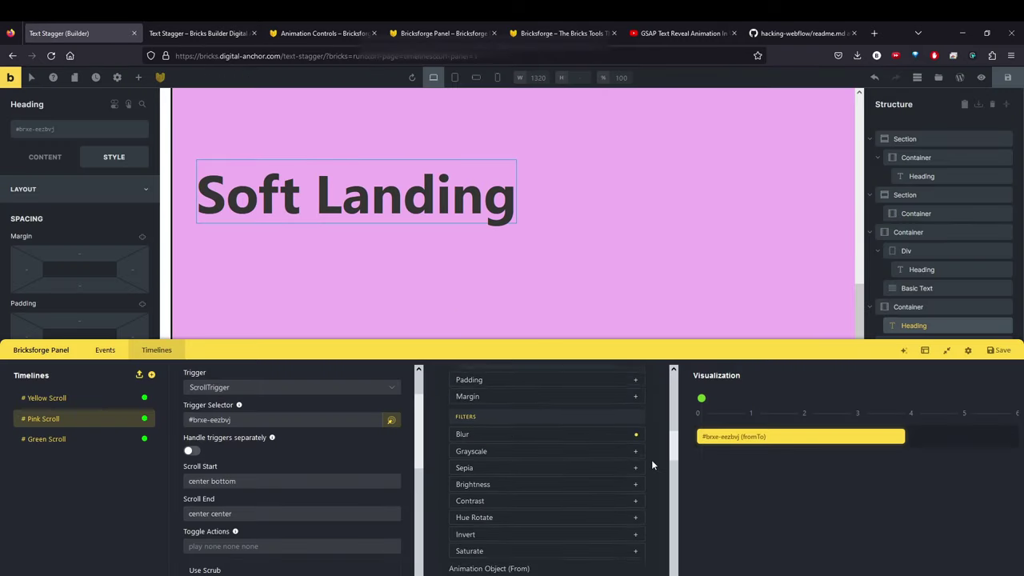
pyautogui.scroll(-4, 531, 473)
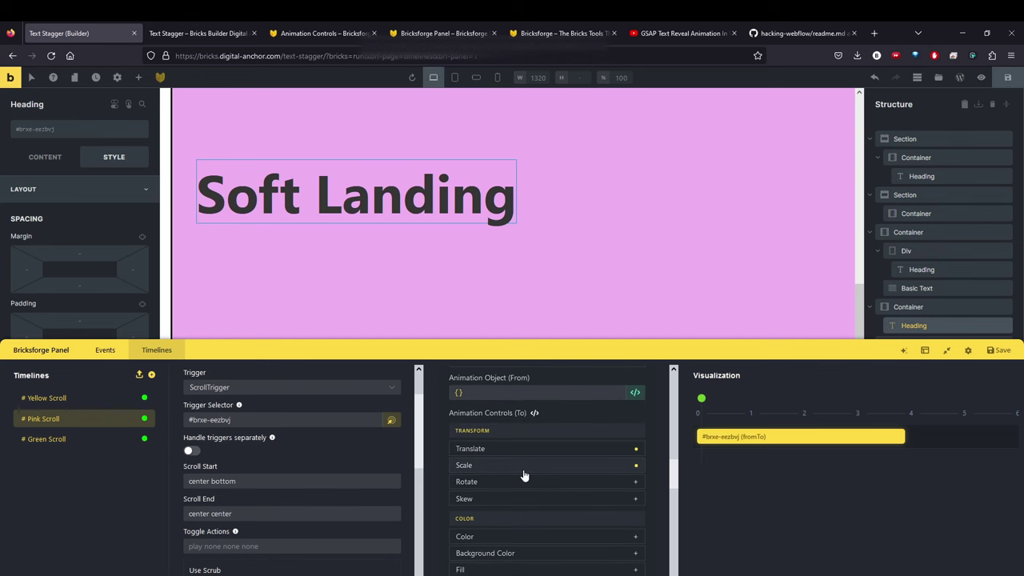
pyautogui.click(518, 466)
pyautogui.scroll(-1, 524, 473)
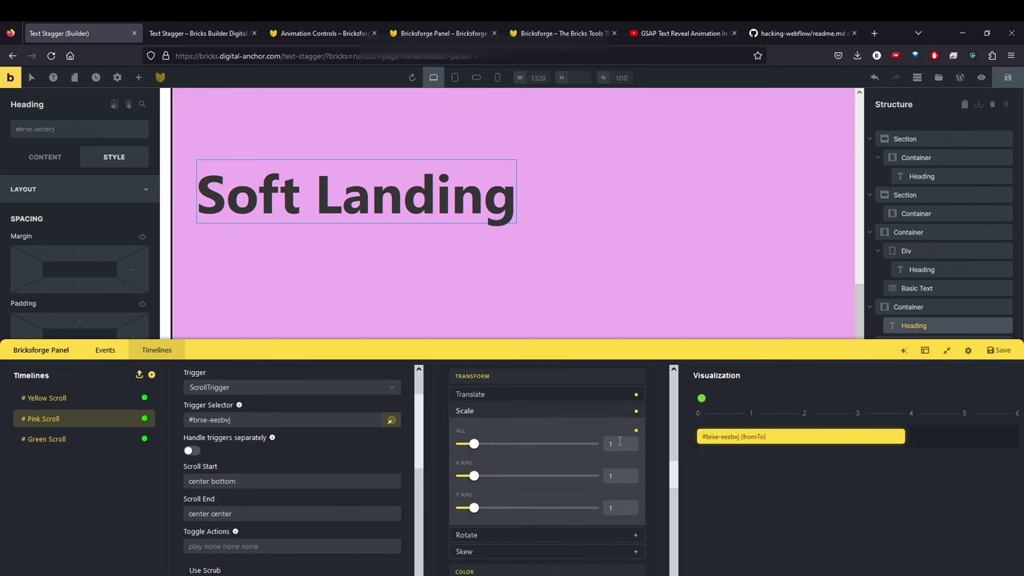
pyautogui.click(600, 417)
# - Examine the Opacity setting in the Pink Scroll animation's From controls
pyautogui.scroll(-5, 672, 419)
pyautogui.scroll(3, 672, 419)
pyautogui.click(632, 518)
pyautogui.scroll(-2, 651, 478)
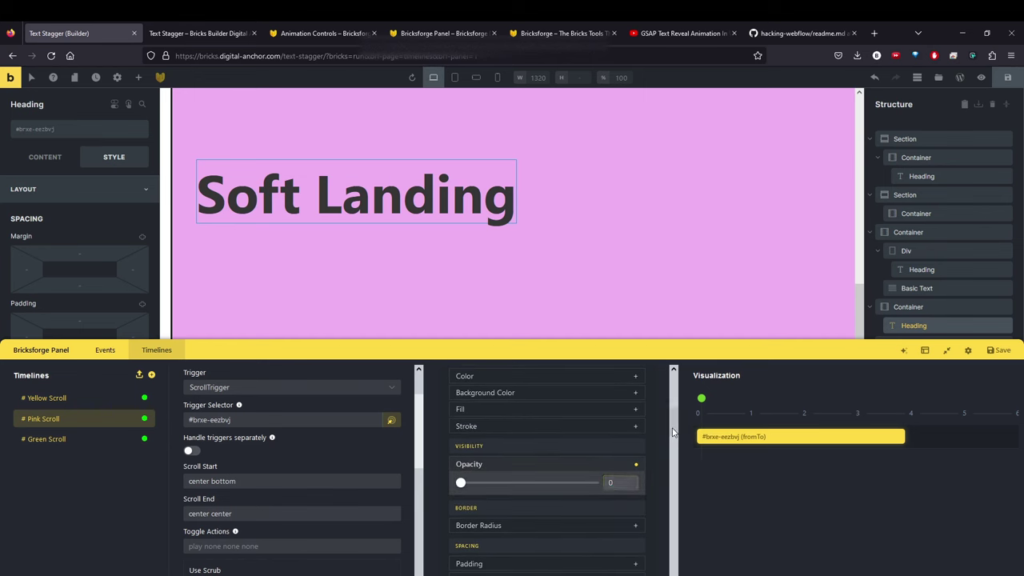
pyautogui.scroll(3, 674, 445)
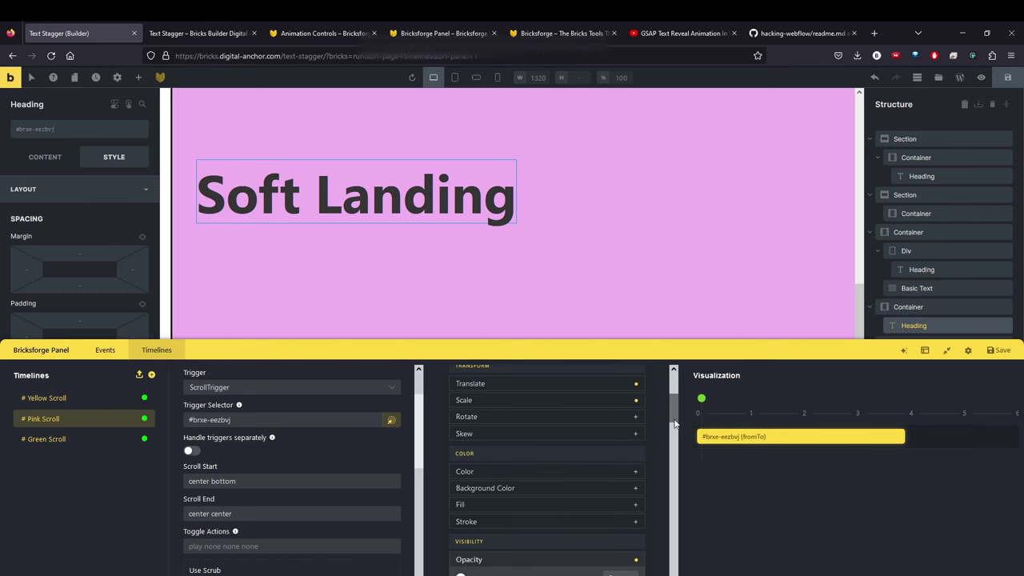
# - Compare the Blur filter in the Pink Scroll animation's From and To controls and move on to its Duration setting
pyautogui.moveTo(676, 424); pyautogui.dragTo(681, 464)
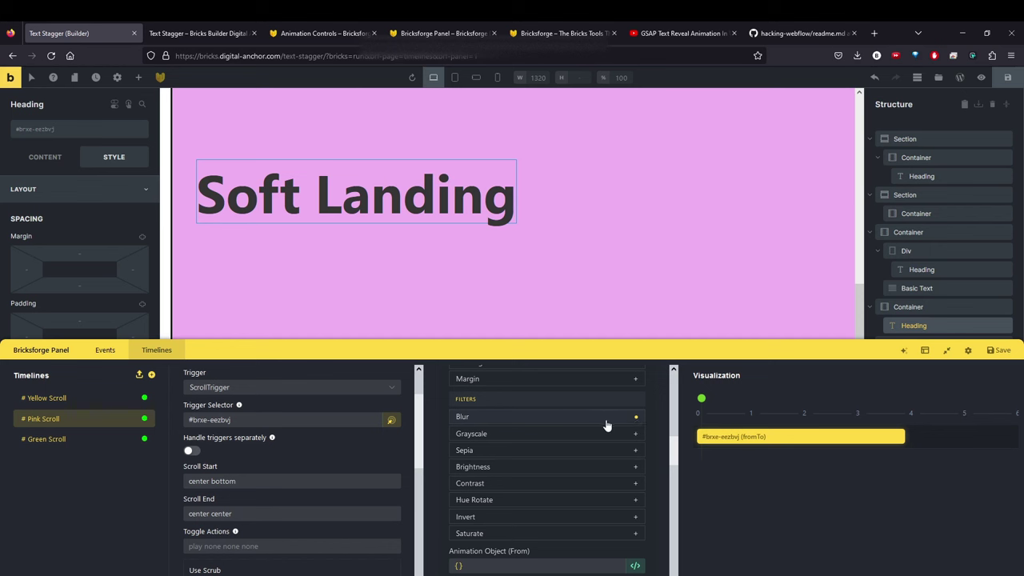
pyautogui.click(571, 416)
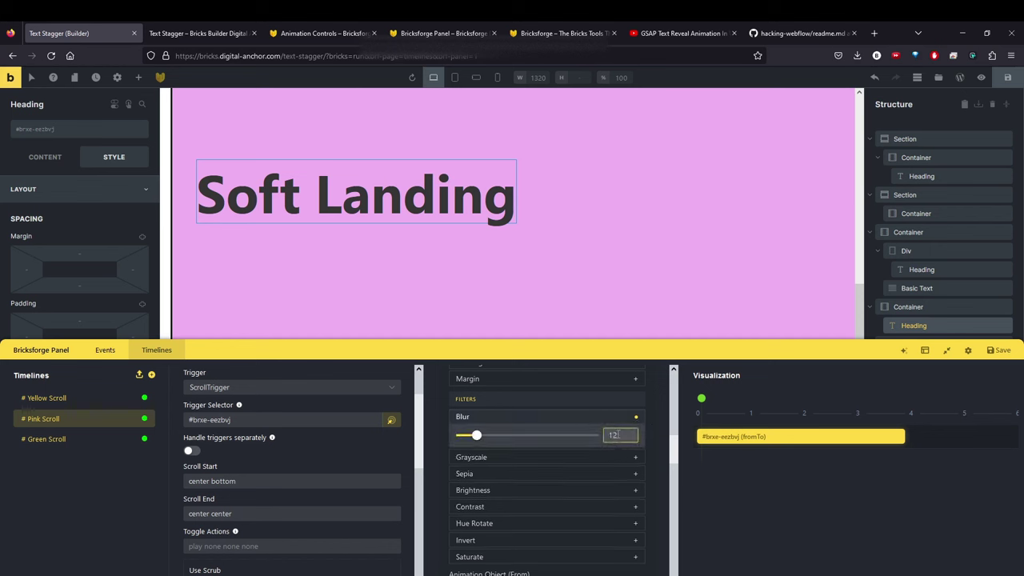
pyautogui.moveTo(677, 455); pyautogui.dragTo(673, 517)
pyautogui.click(589, 446)
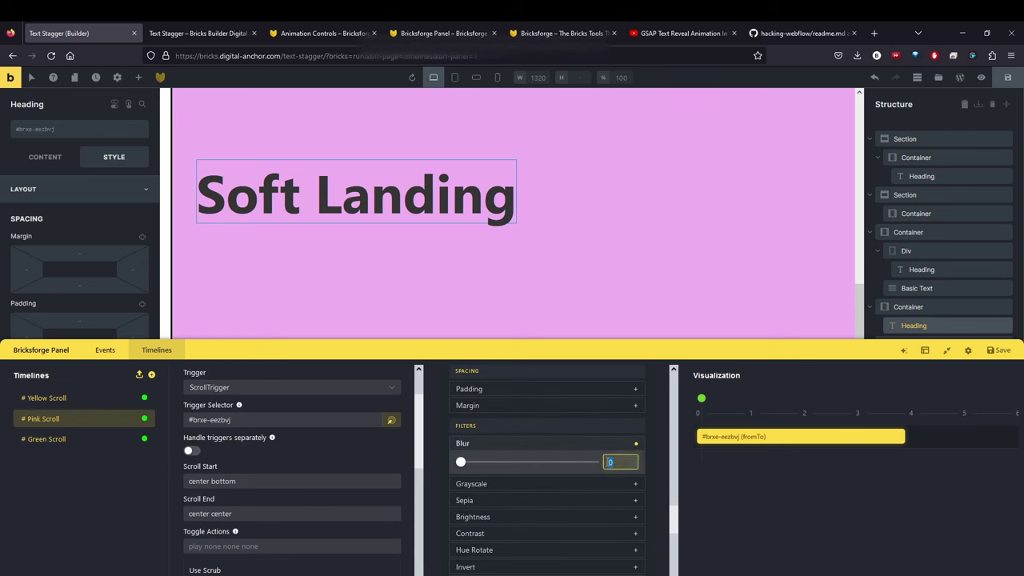
pyautogui.moveTo(676, 510); pyautogui.dragTo(683, 547)
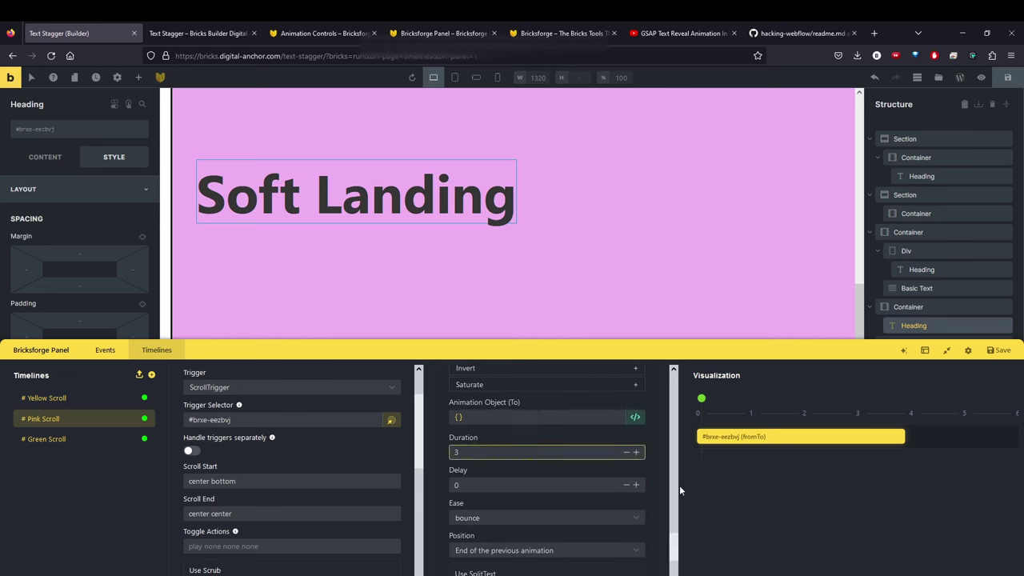
# - Check the Ease setting of the Pink Scroll animation and scroll the preview page over the pink section to examine its bounce effect
pyautogui.scroll(-1, 664, 516)
pyautogui.click(515, 464)
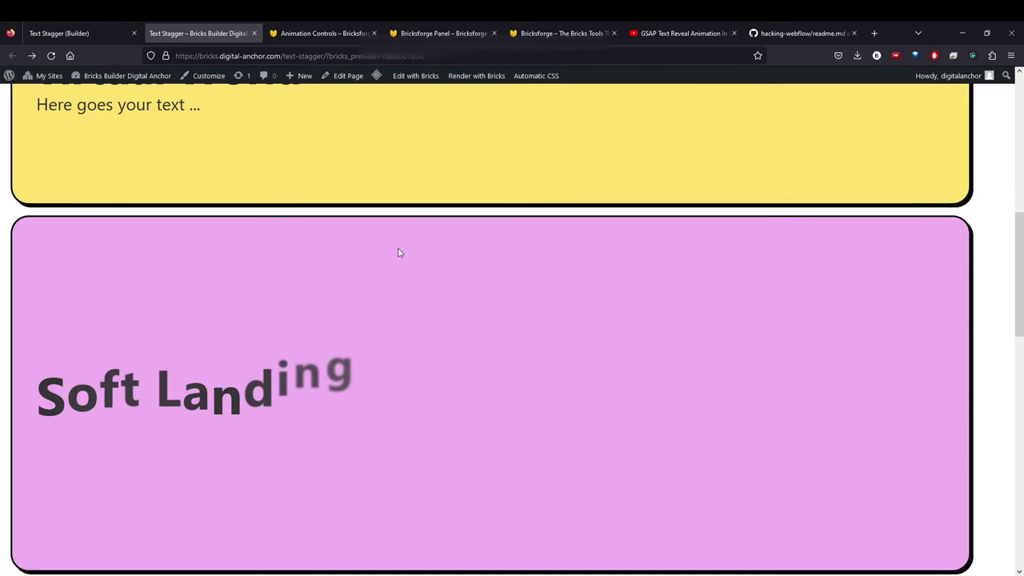
pyautogui.scroll(-1, 400, 253)
pyautogui.scroll(-1, 400, 253)
pyautogui.scroll(3, 400, 253)
pyautogui.scroll(3, 400, 253)
pyautogui.scroll(-1, 402, 260)
pyautogui.scroll(-3, 402, 260)
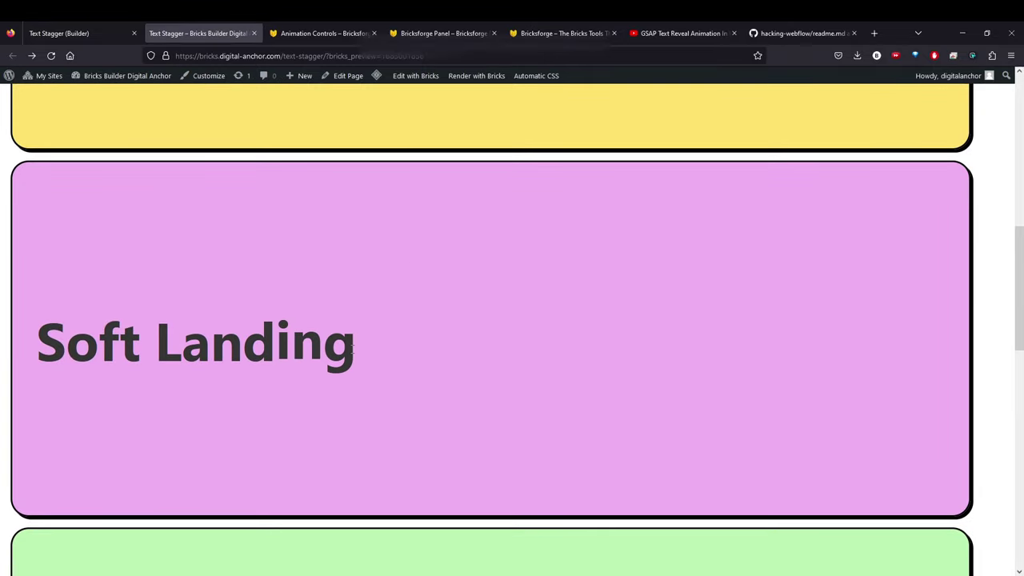
# - Return to the builder, open the Green Scroll timeline and bring the "From the Abyss" section into view
pyautogui.click(88, 36)
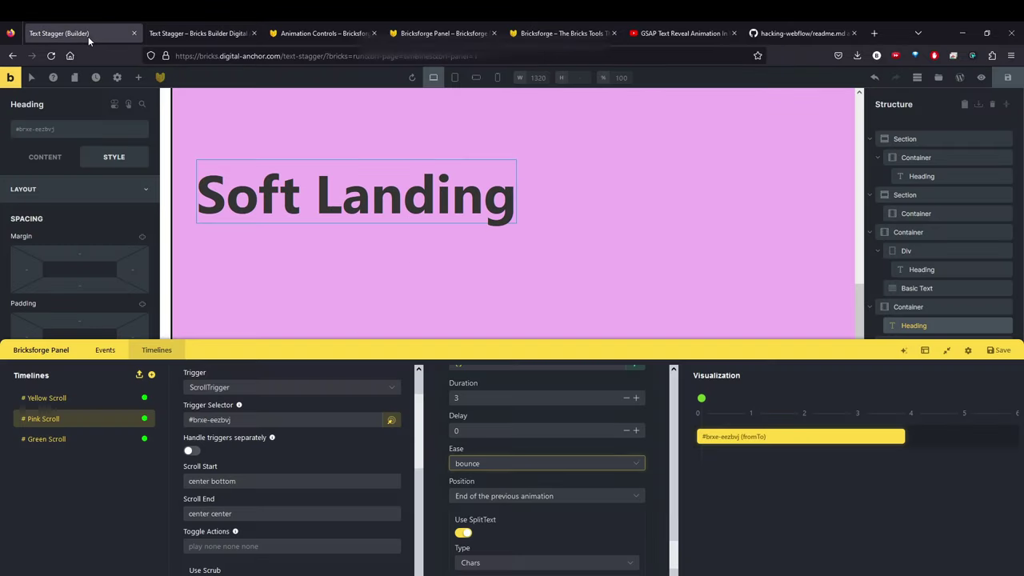
pyautogui.scroll(-3, 277, 230)
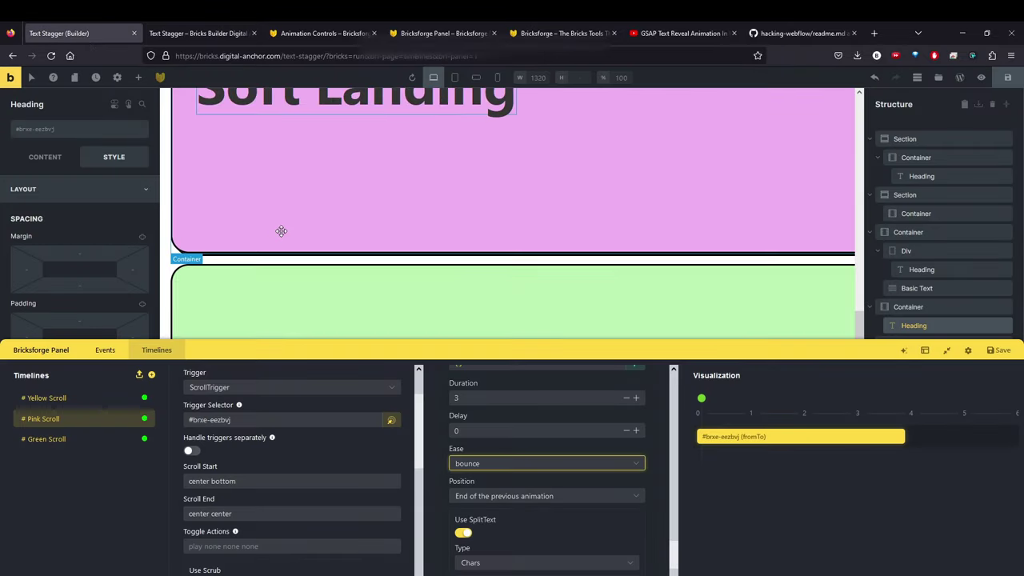
pyautogui.click(67, 439)
pyautogui.scroll(-2, 590, 228)
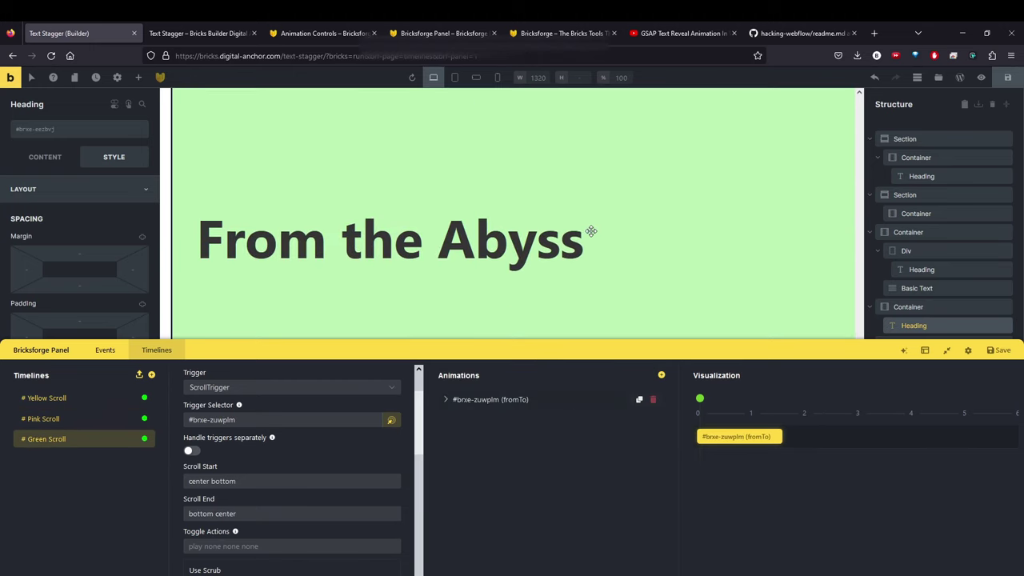
# - Scroll the preview page back and forth over the green section to examine how the "From the Abyss" letters animate
pyautogui.click(211, 35)
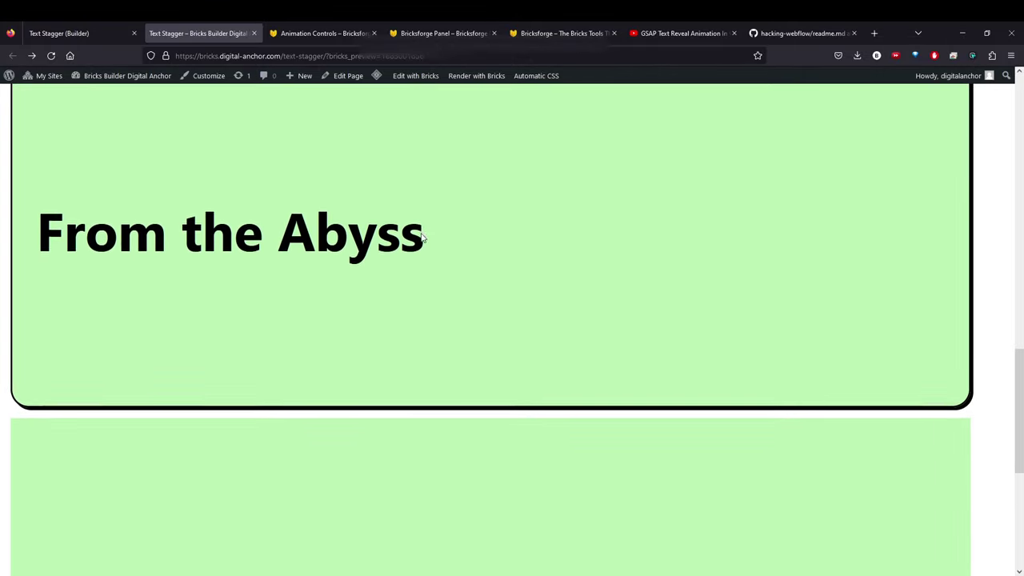
pyautogui.scroll(3, 422, 238)
pyautogui.scroll(-1, 423, 237)
pyautogui.scroll(-2, 421, 236)
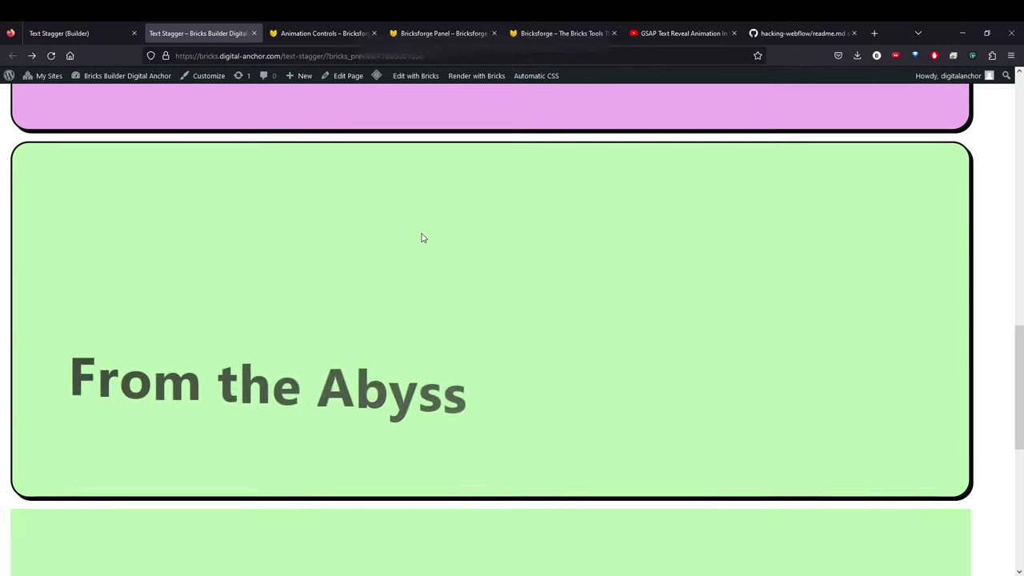
pyautogui.scroll(1, 425, 244)
pyautogui.scroll(-2, 425, 247)
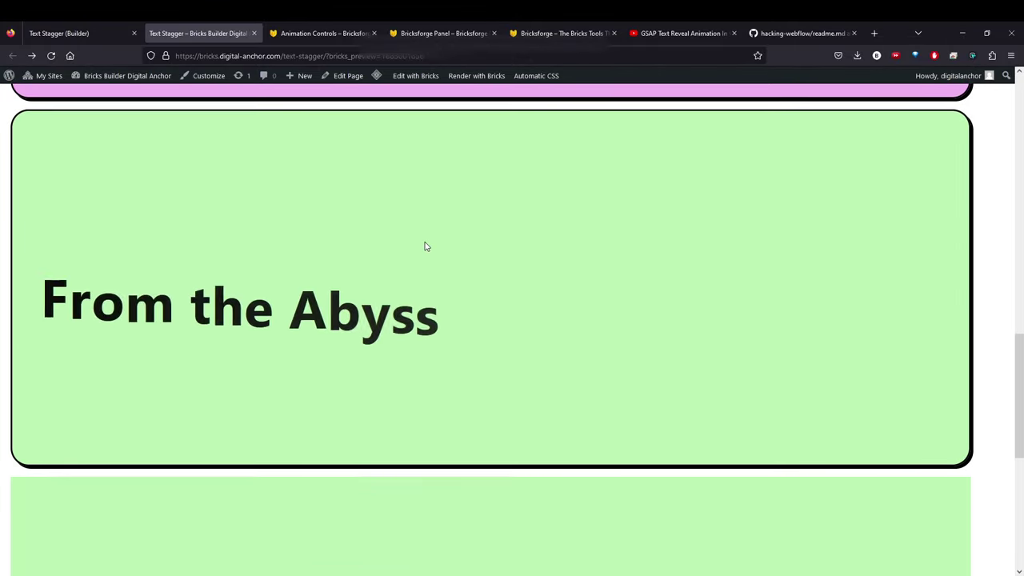
pyautogui.scroll(1, 425, 246)
pyautogui.scroll(-1, 425, 246)
pyautogui.scroll(1, 424, 246)
pyautogui.scroll(1, 424, 246)
pyautogui.scroll(-2, 424, 247)
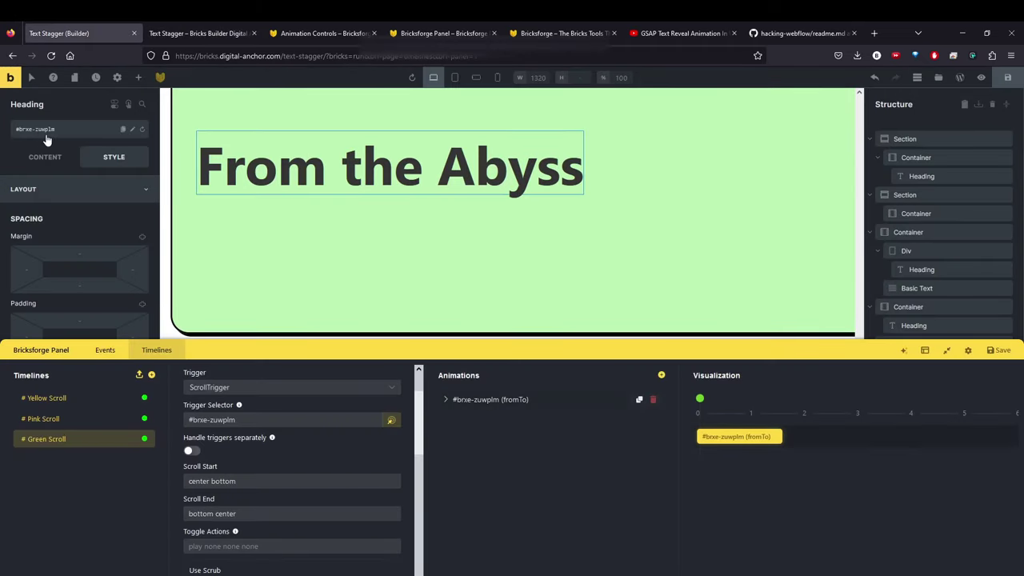
# - Check the Green Scroll trigger selector against the "From the Abyss" heading's ID and expand its fromTo animation
pyautogui.click(216, 419)
pyautogui.moveTo(211, 421); pyautogui.dragTo(393, 418)
pyautogui.click(440, 405)
pyautogui.click(445, 404)
pyautogui.click(445, 403)
pyautogui.click(445, 404)
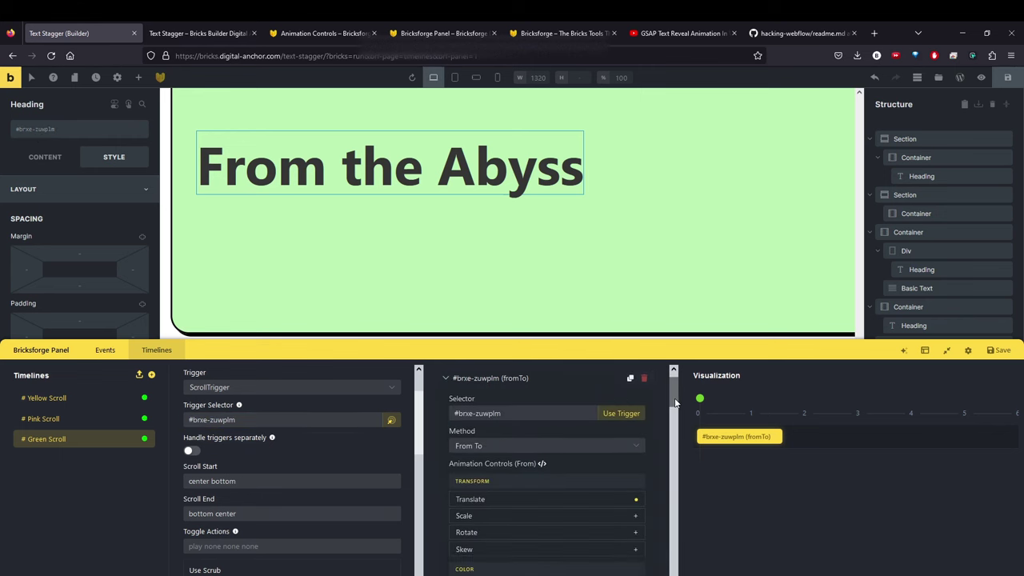
# - Examine the X and Y Translate values in the Green Scroll From controls and compare them with the green heading's movement in the preview
pyautogui.scroll(-2, 674, 413)
pyautogui.click(636, 432)
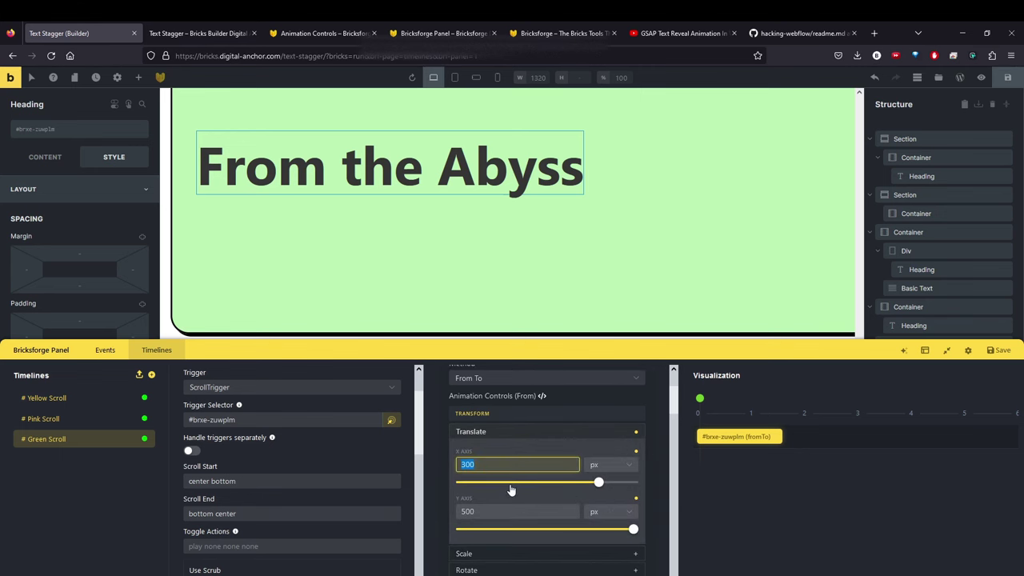
pyautogui.moveTo(478, 512); pyautogui.dragTo(430, 510)
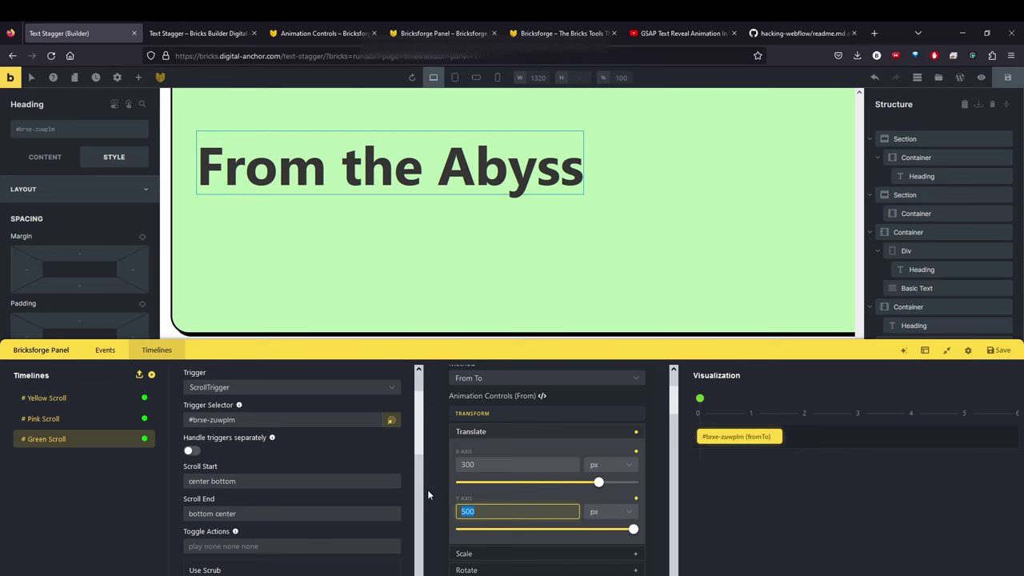
pyautogui.click(224, 36)
pyautogui.scroll(5, 466, 259)
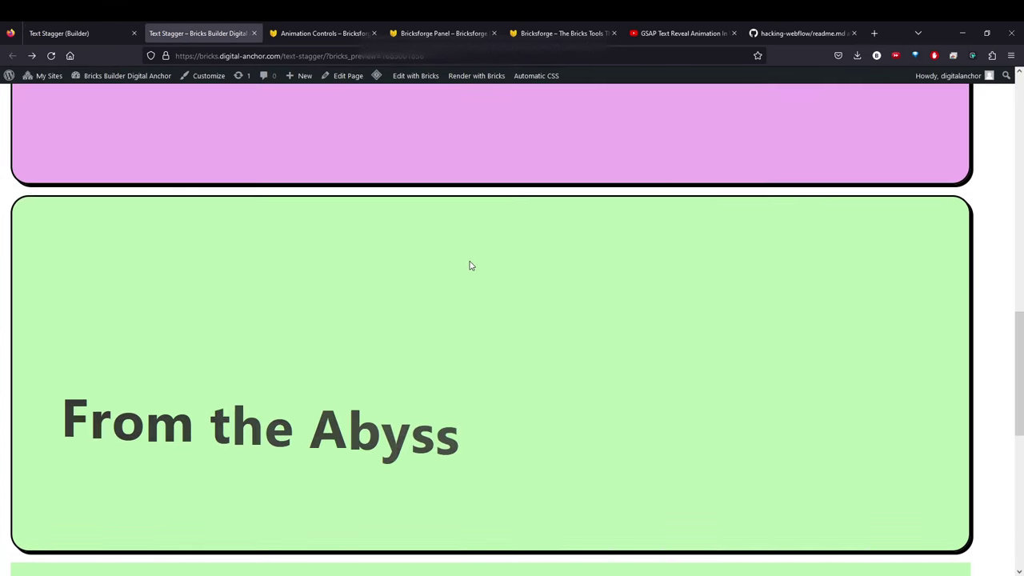
pyautogui.scroll(-3, 460, 561)
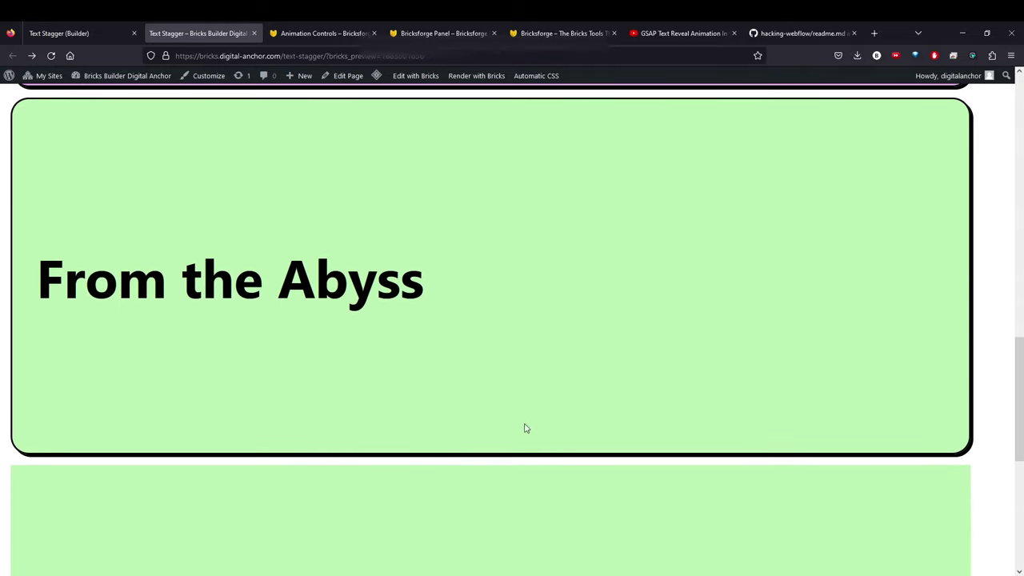
# - Return to the builder and compare the Translate setting in the Green Scroll animation's To controls
pyautogui.click(103, 32)
pyautogui.scroll(-1, 448, 235)
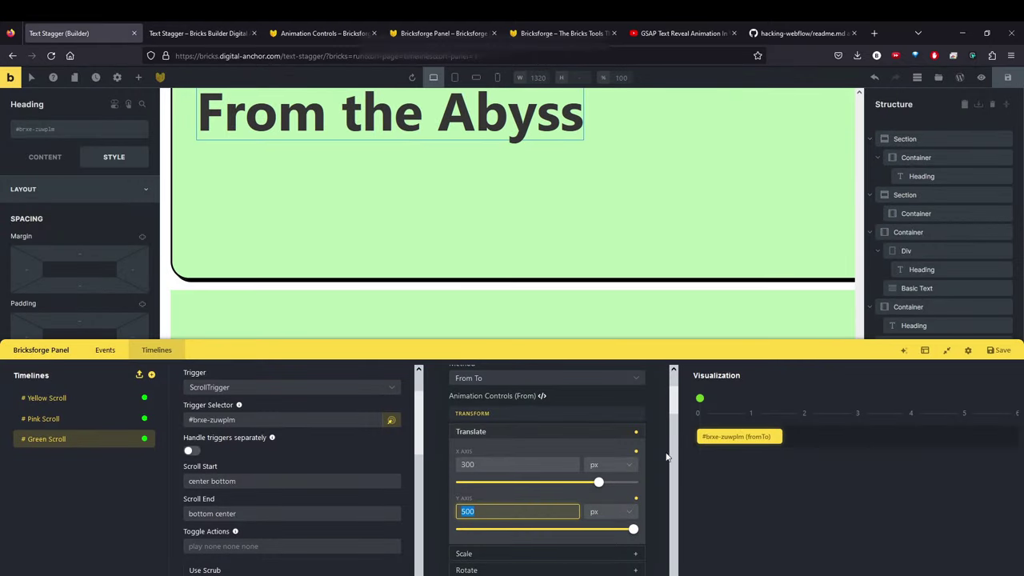
pyautogui.click(581, 432)
pyautogui.scroll(-5, 654, 430)
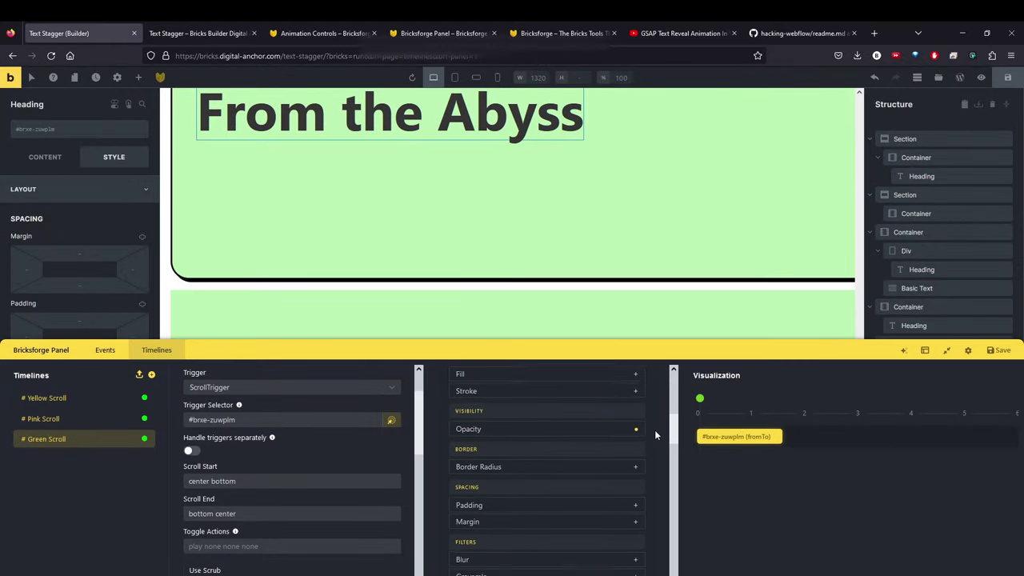
pyautogui.scroll(-5, 652, 440)
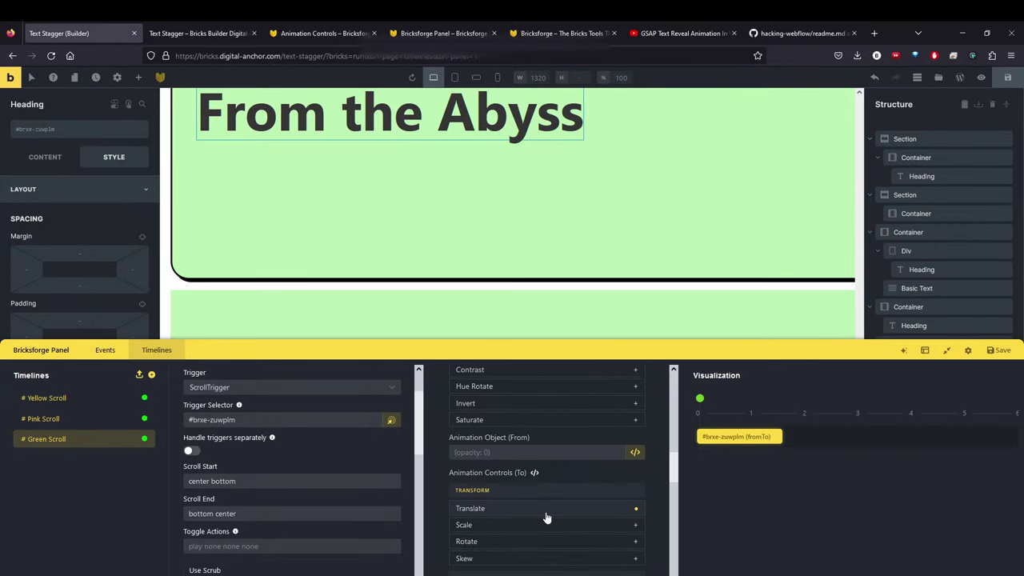
pyautogui.click(576, 507)
pyautogui.scroll(-1, 572, 492)
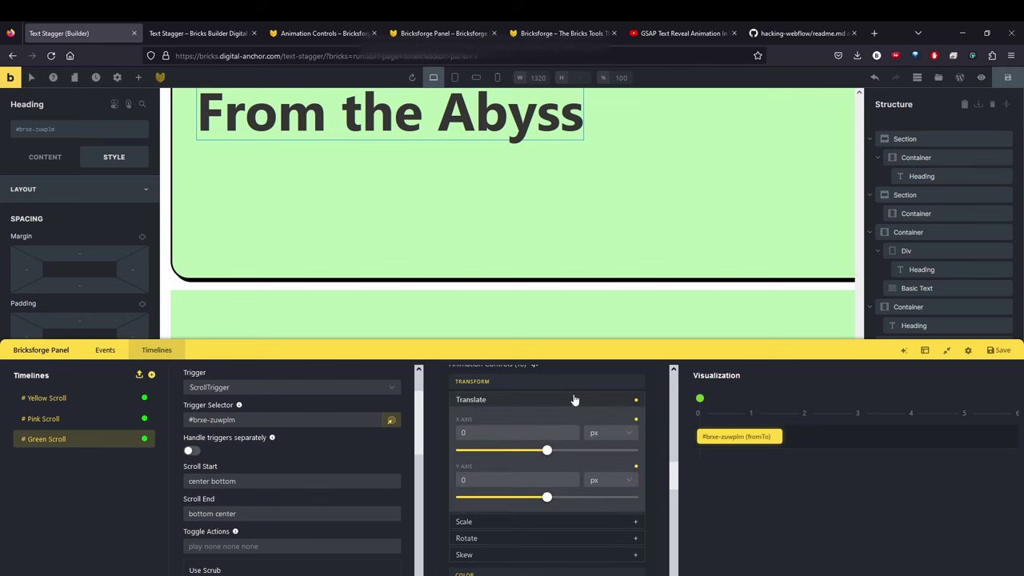
pyautogui.click(575, 399)
# - Examine the Opacity setting in the Green Scroll animation's From controls
pyautogui.scroll(5, 657, 451)
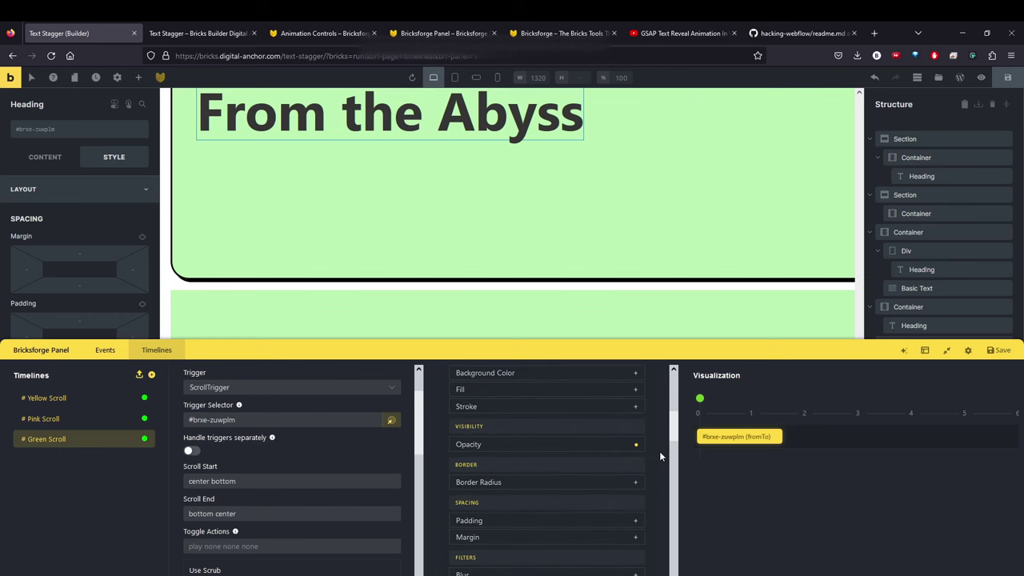
pyautogui.scroll(1, 659, 451)
pyautogui.scroll(-1, 653, 453)
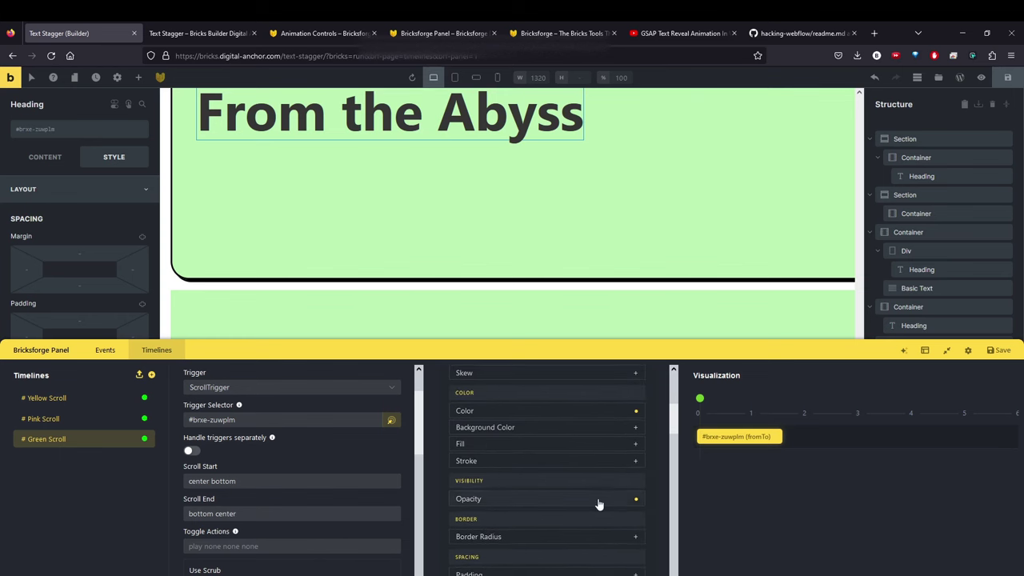
pyautogui.click(598, 504)
pyautogui.scroll(-1, 660, 458)
pyautogui.scroll(2, 660, 458)
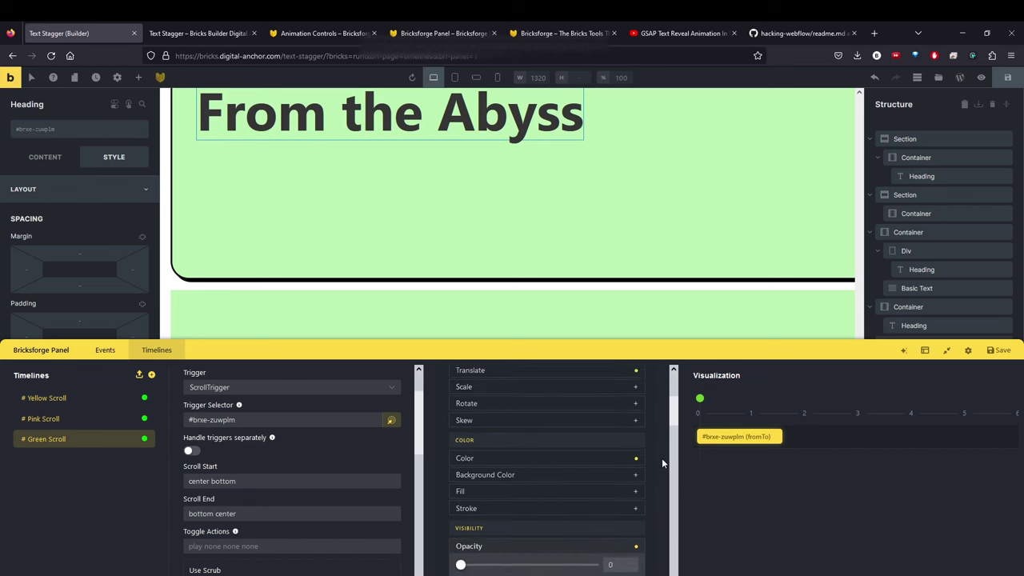
pyautogui.scroll(1, 661, 457)
pyautogui.scroll(-2, 661, 457)
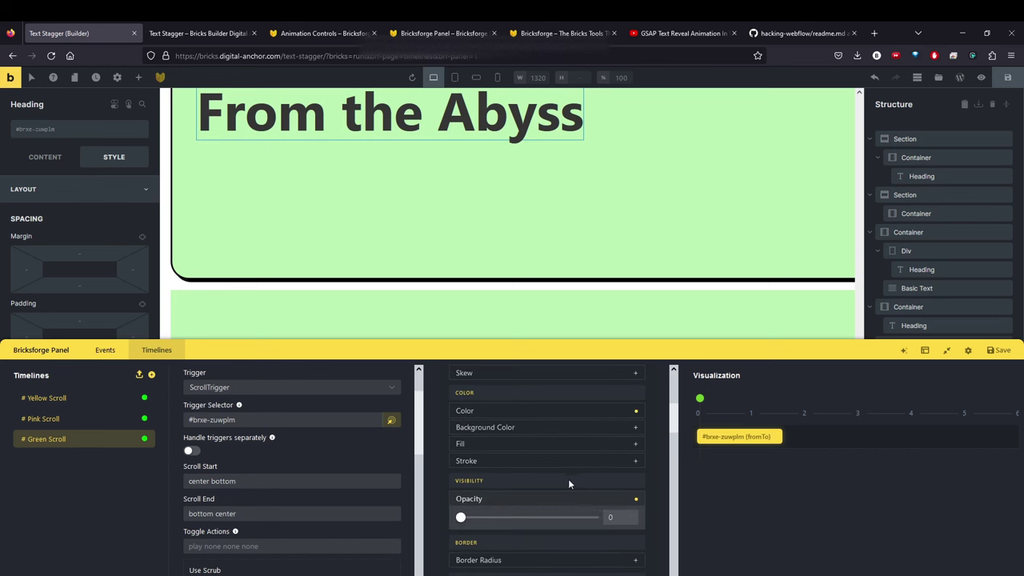
pyautogui.click(528, 500)
# - Review the Green Scroll animation's SplitText type options and its Stagger and Duration settings
pyautogui.moveTo(674, 428); pyautogui.dragTo(680, 571)
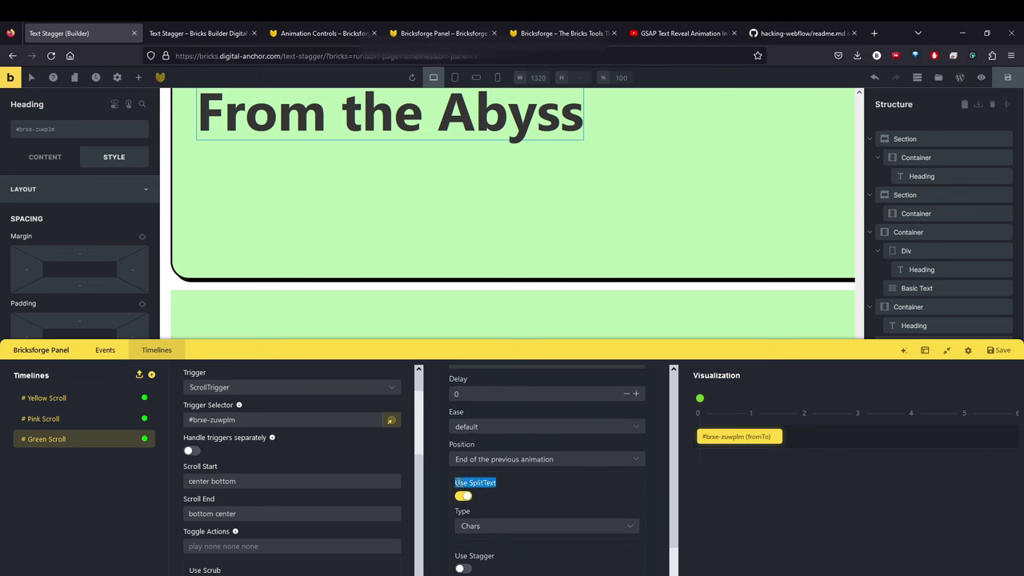
pyautogui.click(485, 528)
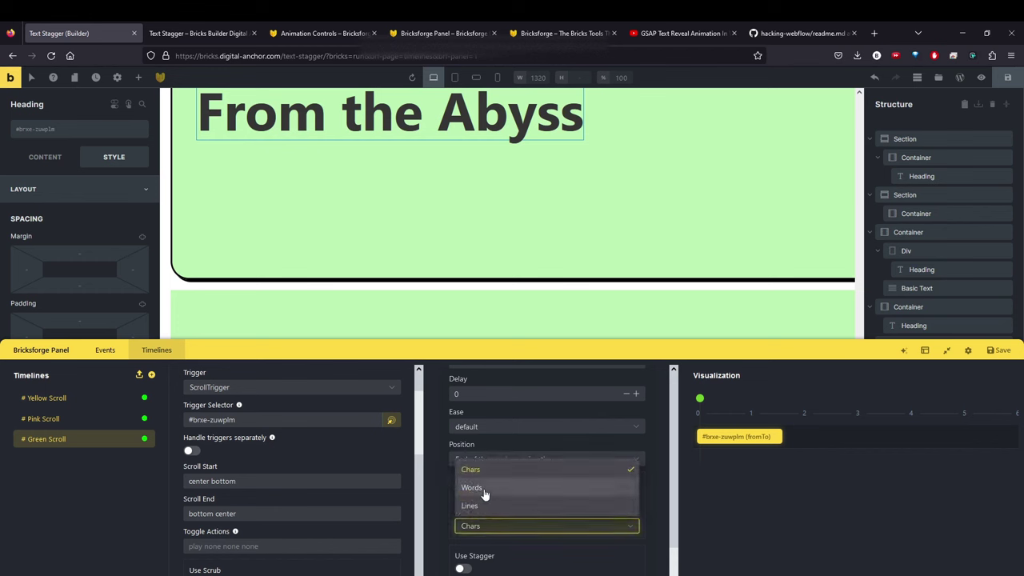
pyautogui.click(645, 507)
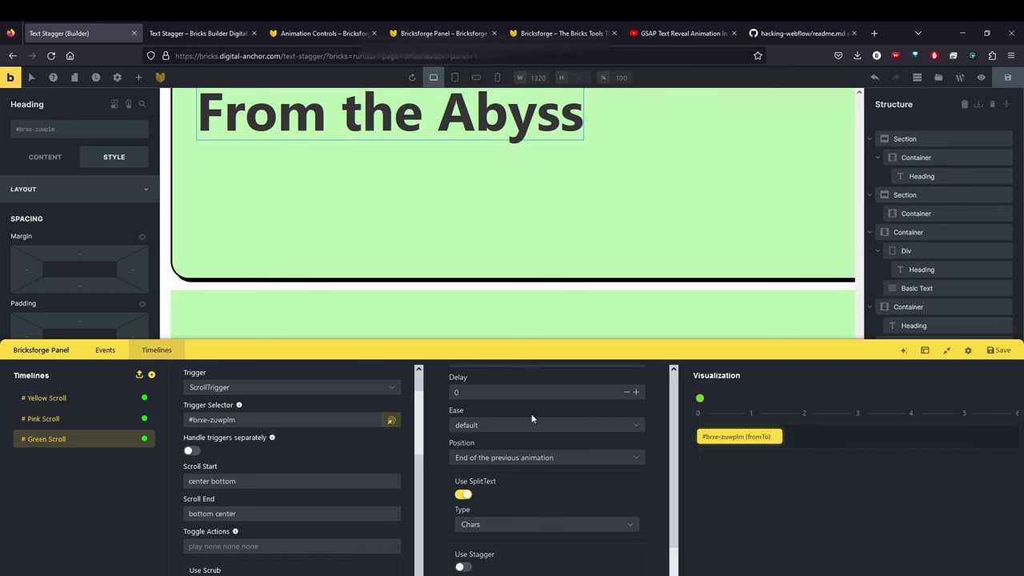
pyautogui.scroll(-1, 531, 413)
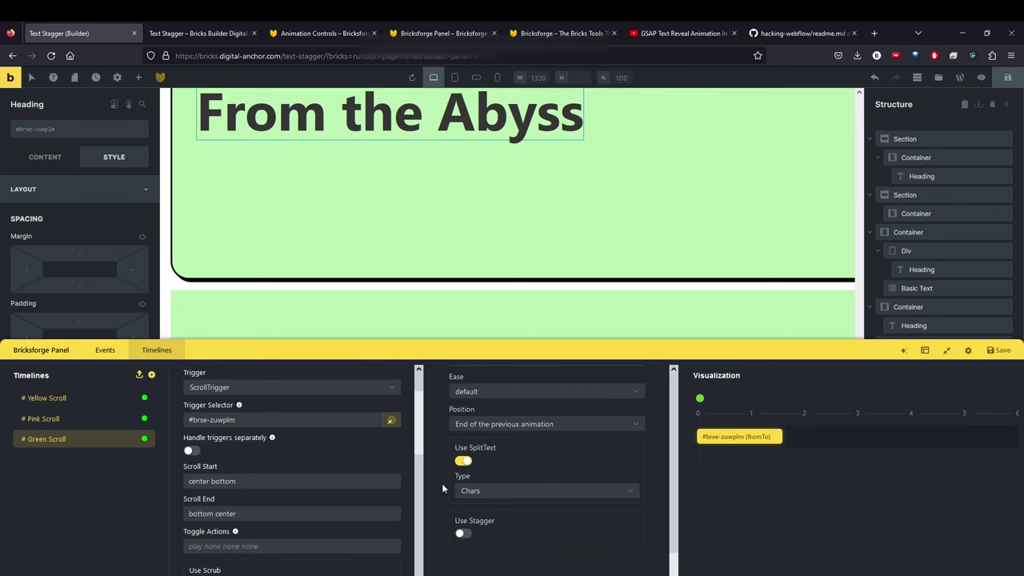
pyautogui.scroll(-5, 438, 477)
pyautogui.scroll(3, 525, 306)
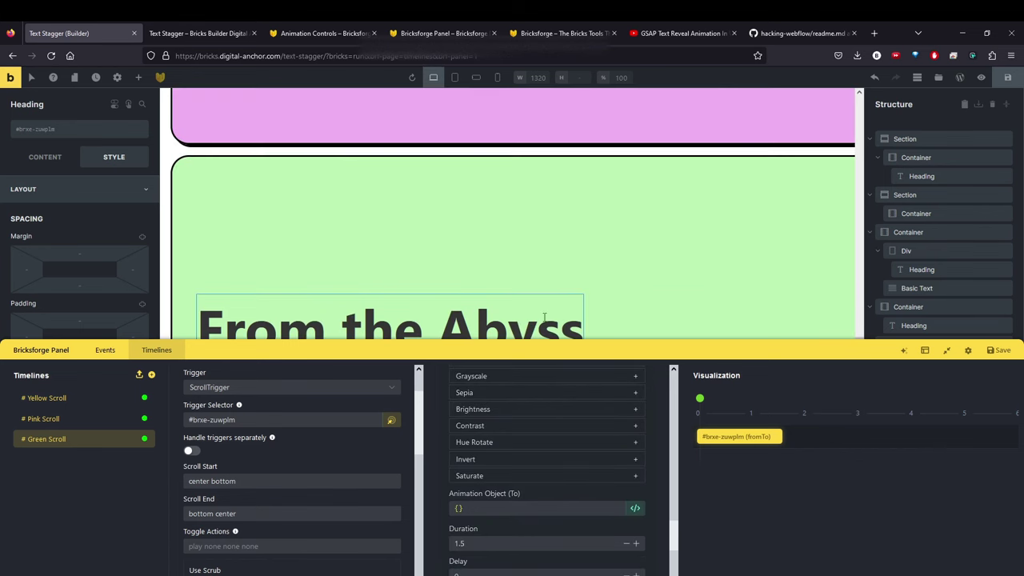
# - Shrink the Bricksforge panel to enlarge the canvas, and scroll the preview page back up past the yellow section
pyautogui.click(1001, 375)
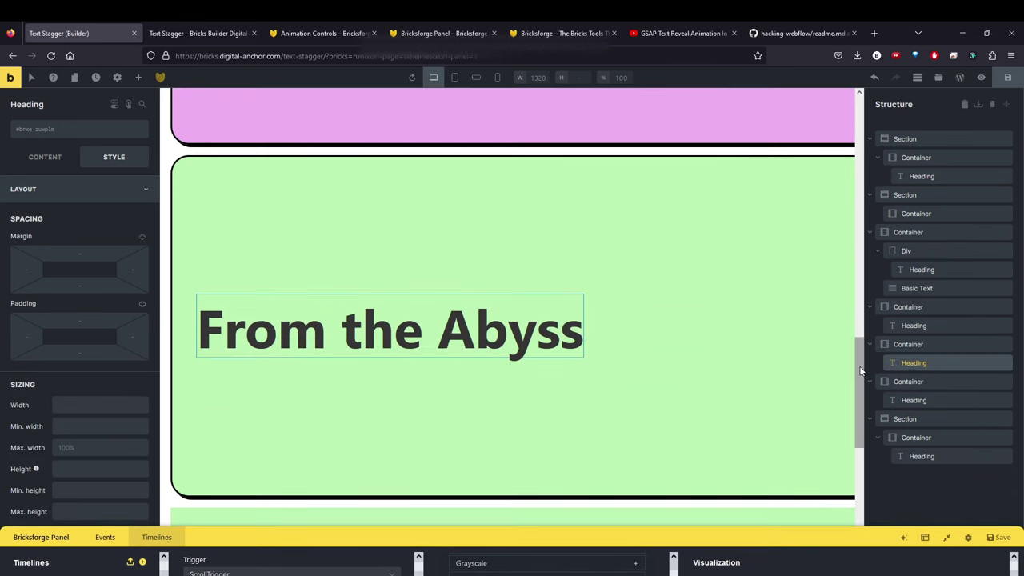
pyautogui.moveTo(859, 365); pyautogui.dragTo(856, 250)
pyautogui.click(197, 33)
pyautogui.scroll(10, 673, 248)
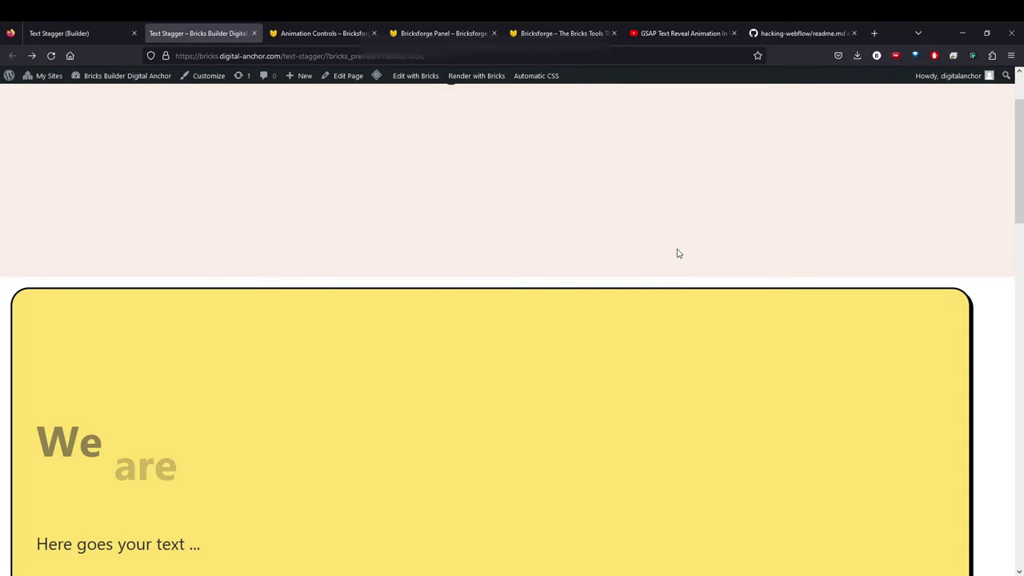
pyautogui.scroll(3, 677, 254)
# - Switch to the hacking-webflow readme on GitHub and examine the Stagger Text script tag under Last Stable Version
pyautogui.click(775, 37)
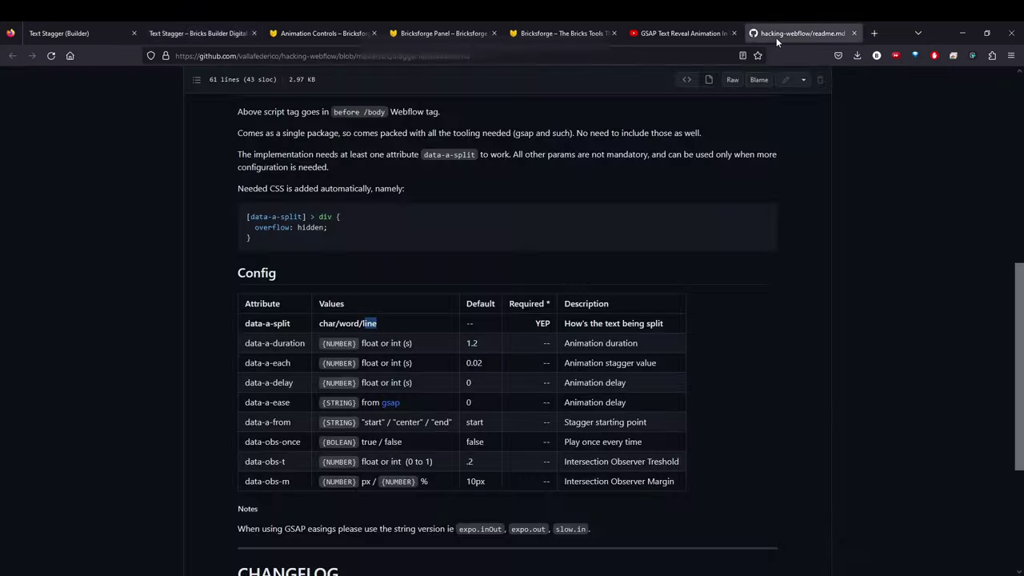
pyautogui.click(205, 328)
pyautogui.scroll(3, 364, 247)
pyautogui.scroll(2, 365, 247)
pyautogui.scroll(-1, 363, 260)
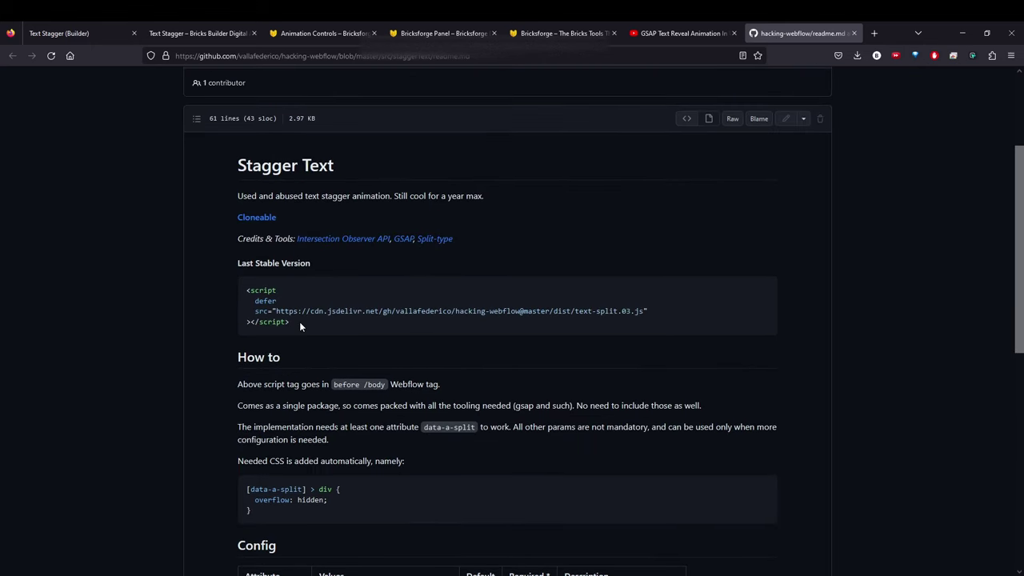
pyautogui.moveTo(300, 321); pyautogui.dragTo(240, 290)
pyautogui.click(316, 309)
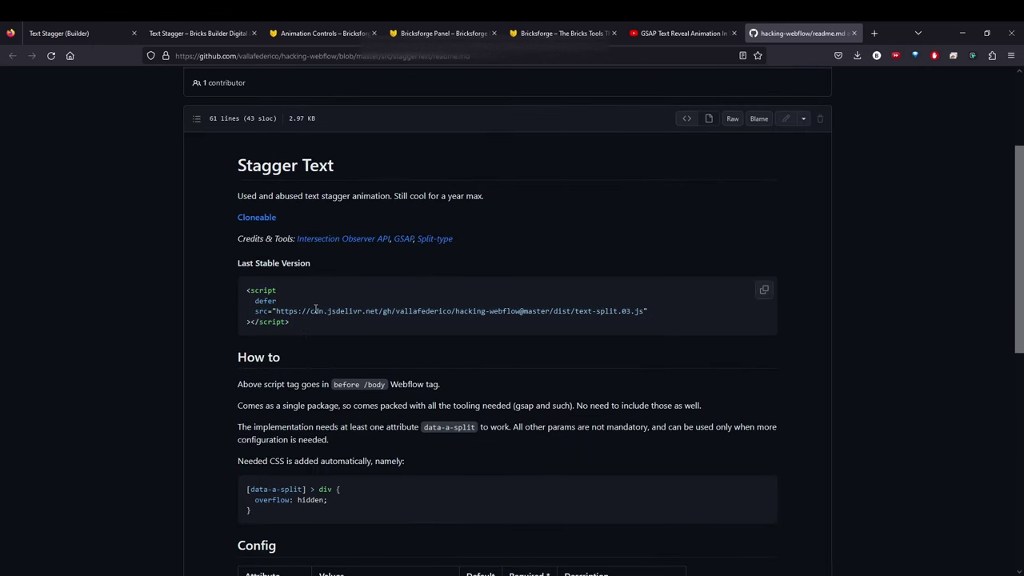